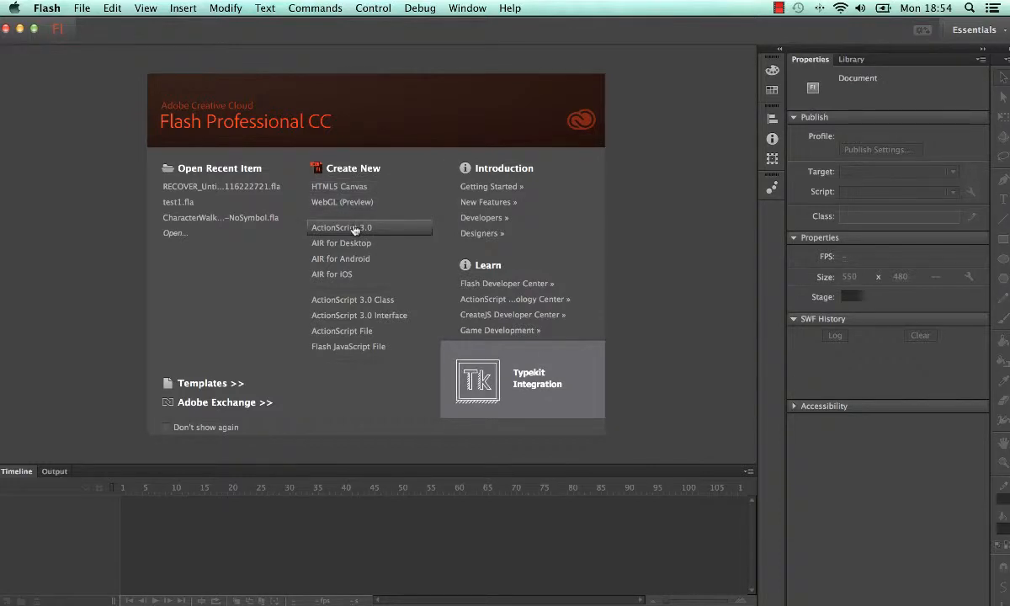
- Create a new ActionScript 3.0 document and set its stage size to 1920 x 1080 px
{"action": "left_click", "coordinate": [356, 229]}
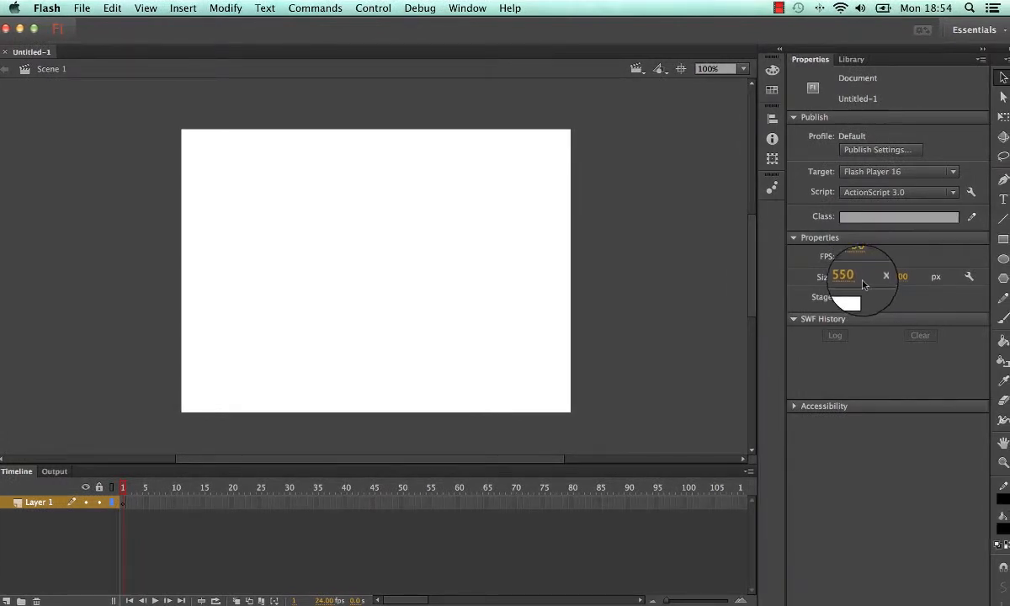
{"action": "left_click_drag", "start_coordinate": [852, 284], "coordinate": [853, 283]}
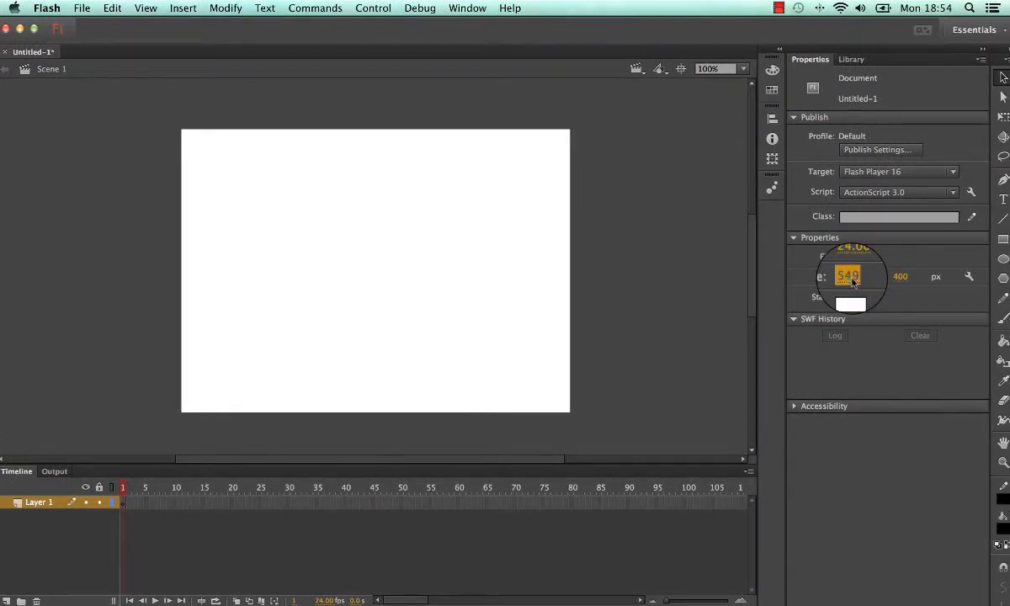
{"action": "left_click", "coordinate": [852, 283]}
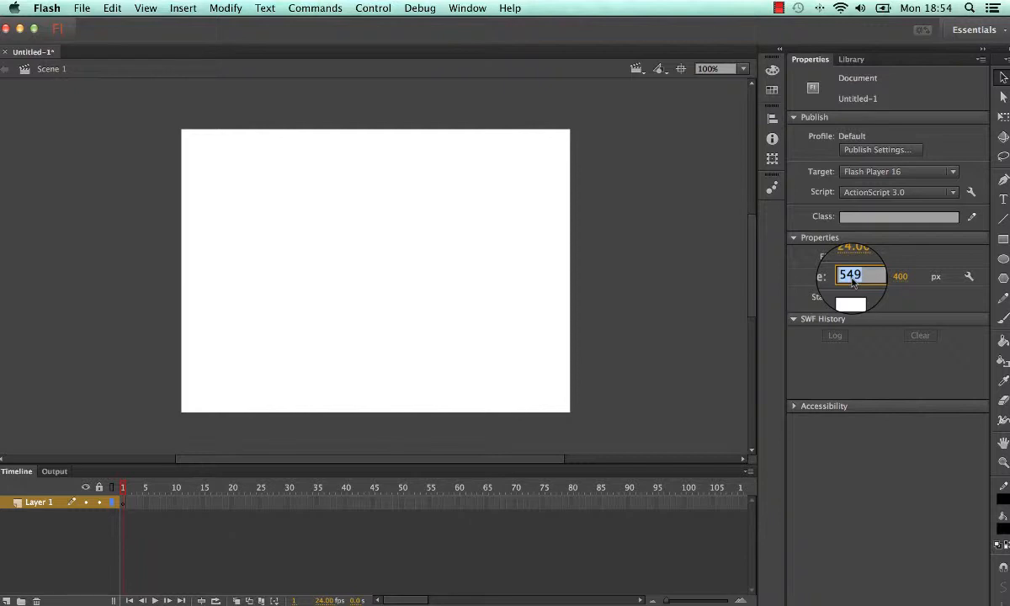
{"action": "type", "text": "1920"}
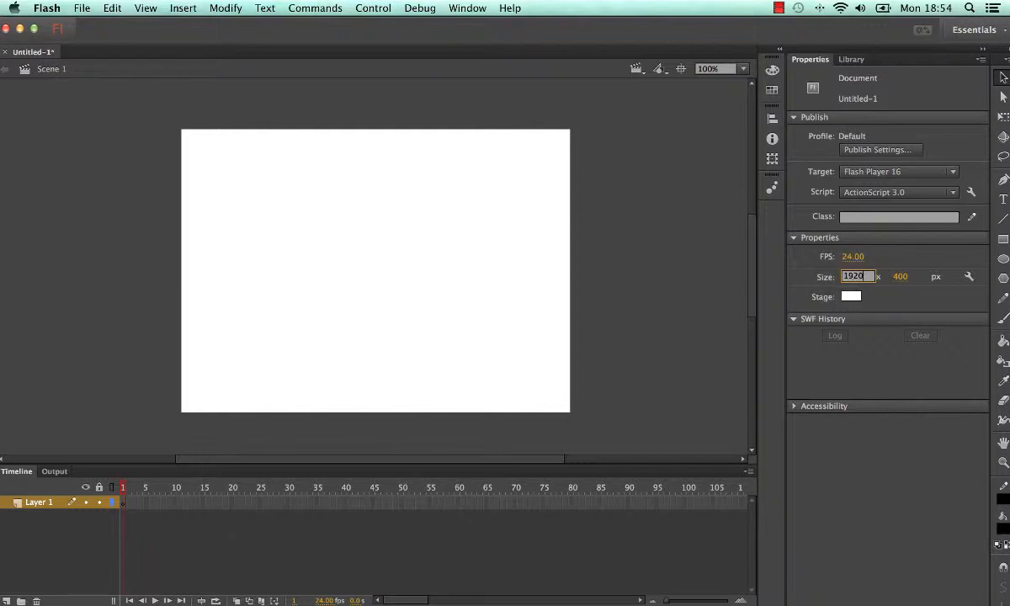
{"action": "left_click", "coordinate": [900, 277]}
{"action": "type", "text": "108"}
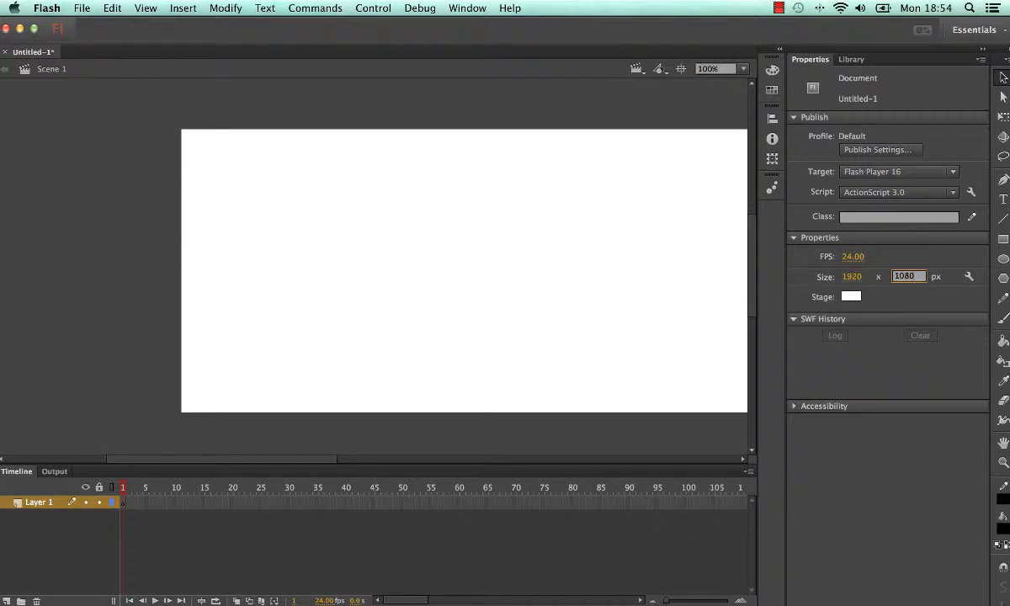
{"action": "key", "text": "Return"}
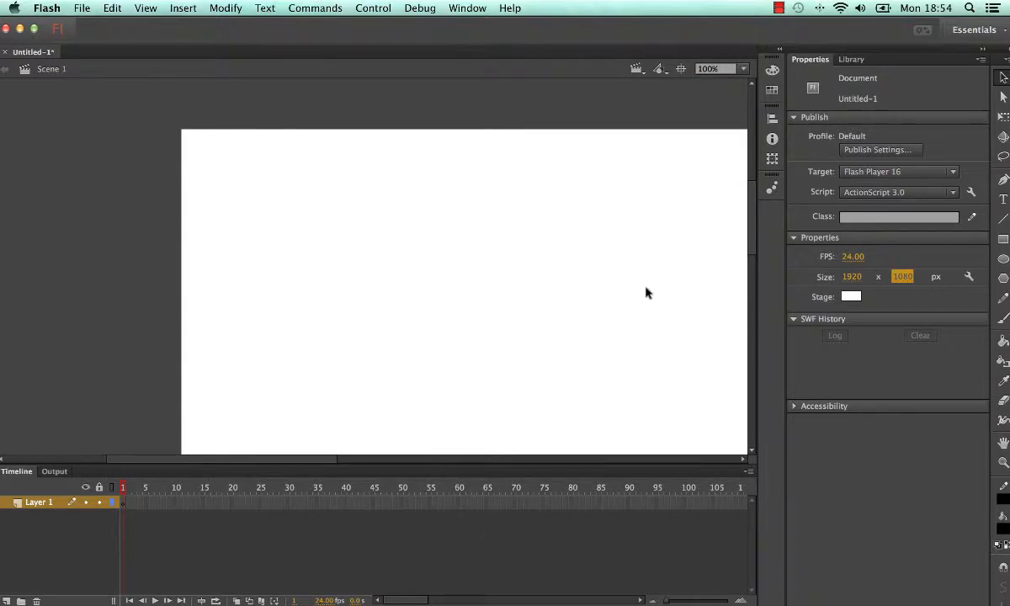
- Set the stage magnification to Fit in Window so the whole stage is shown
{"action": "scroll", "coordinate": [646, 292], "scroll_direction": "down", "scroll_amount": 2}
{"action": "scroll", "coordinate": [646, 292], "scroll_direction": "right", "scroll_amount": 5}
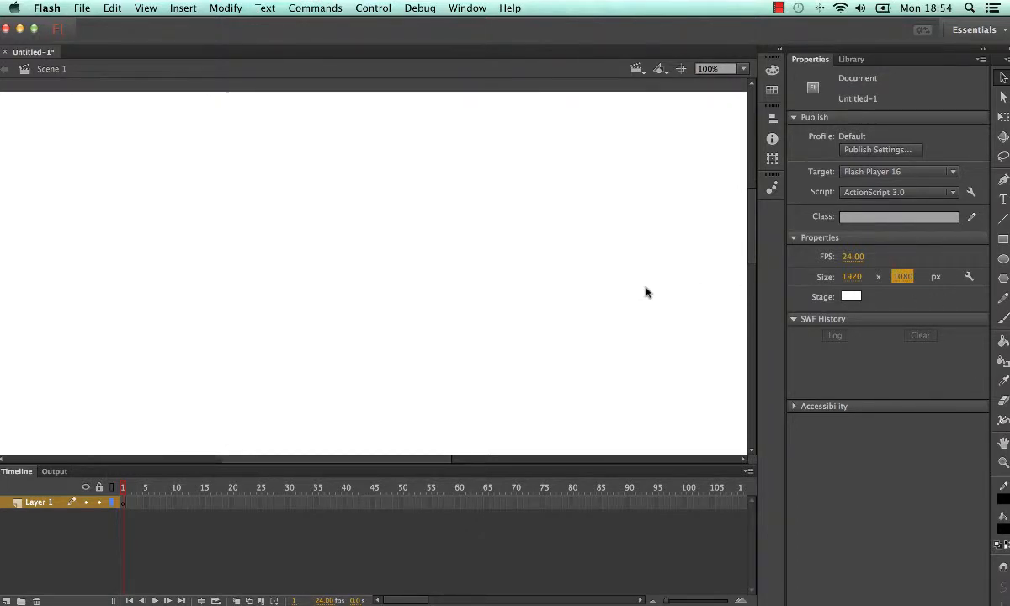
{"action": "scroll", "coordinate": [645, 292], "scroll_direction": "left", "scroll_amount": 5}
{"action": "scroll", "coordinate": [645, 292], "scroll_direction": "right", "scroll_amount": 5}
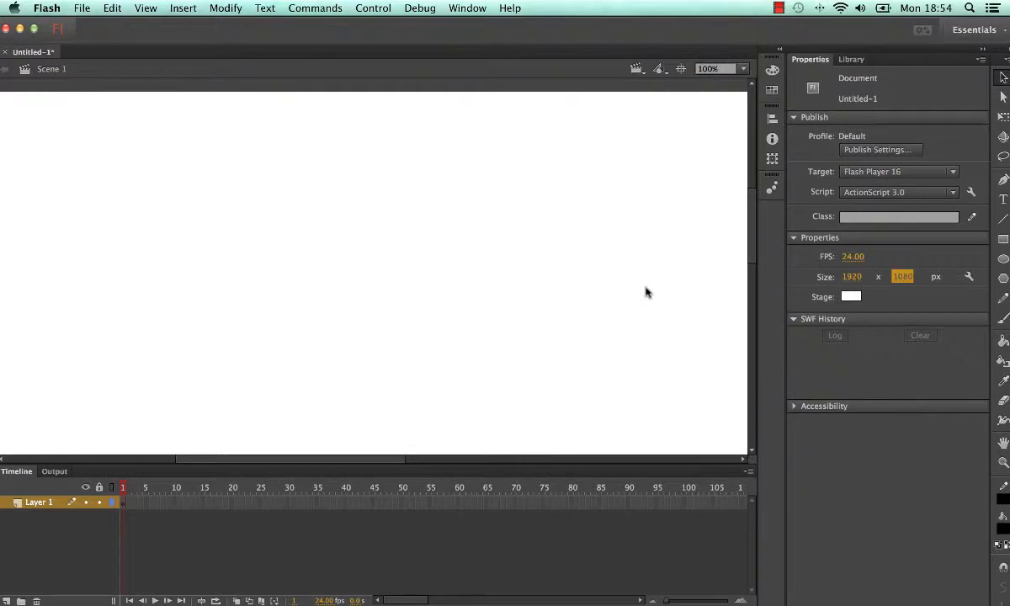
{"action": "left_click", "coordinate": [742, 70]}
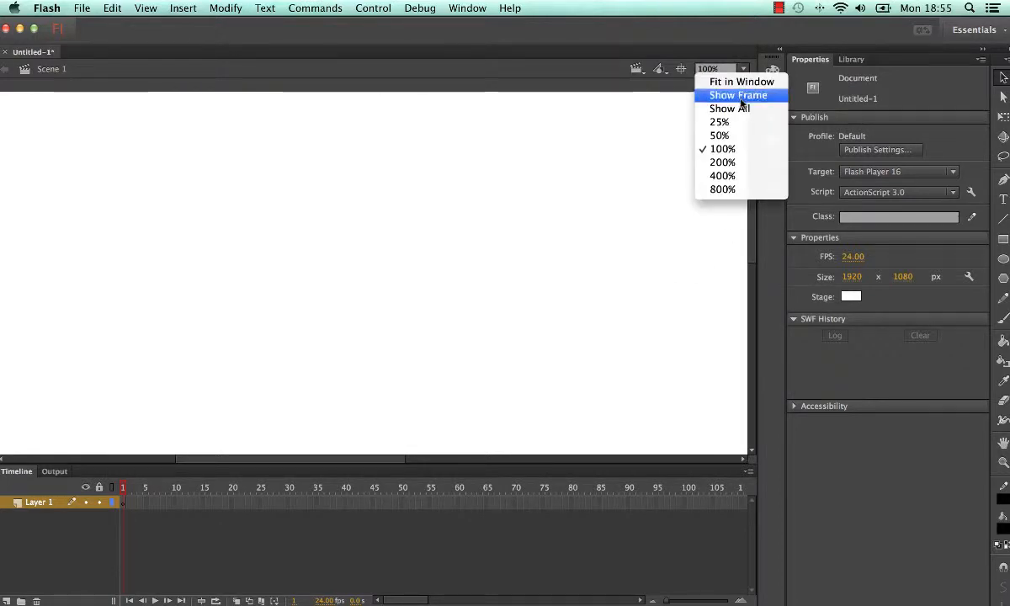
{"action": "left_click", "coordinate": [720, 136]}
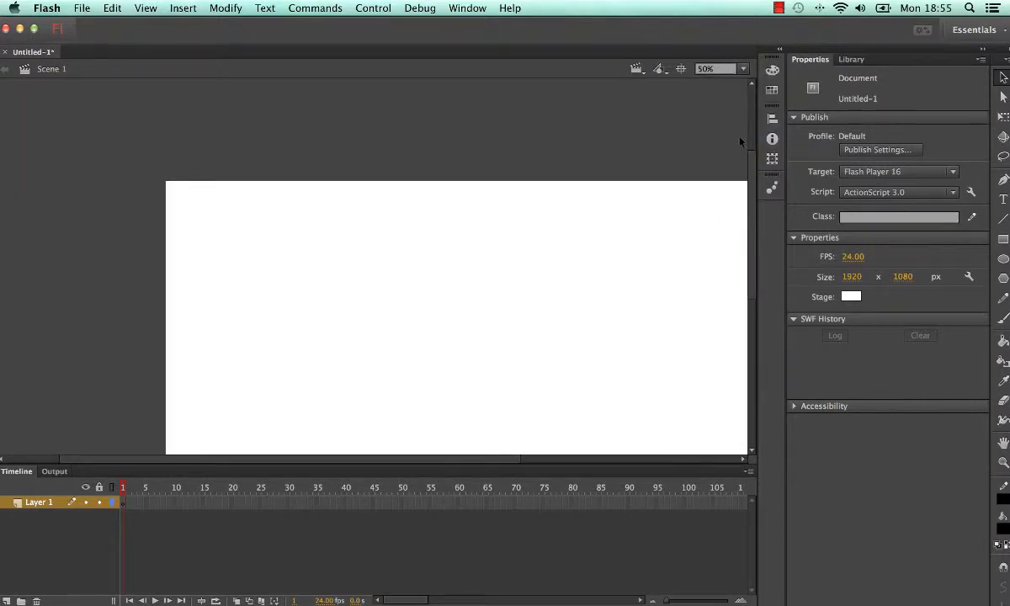
{"action": "left_click_drag", "start_coordinate": [752, 180], "coordinate": [751, 225]}
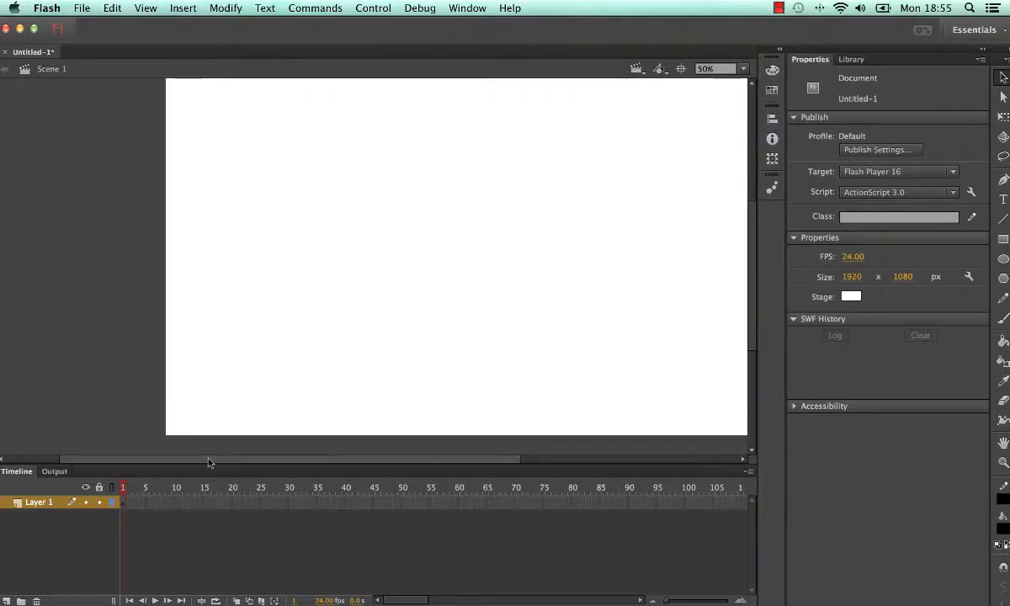
{"action": "left_click_drag", "start_coordinate": [209, 456], "coordinate": [283, 460]}
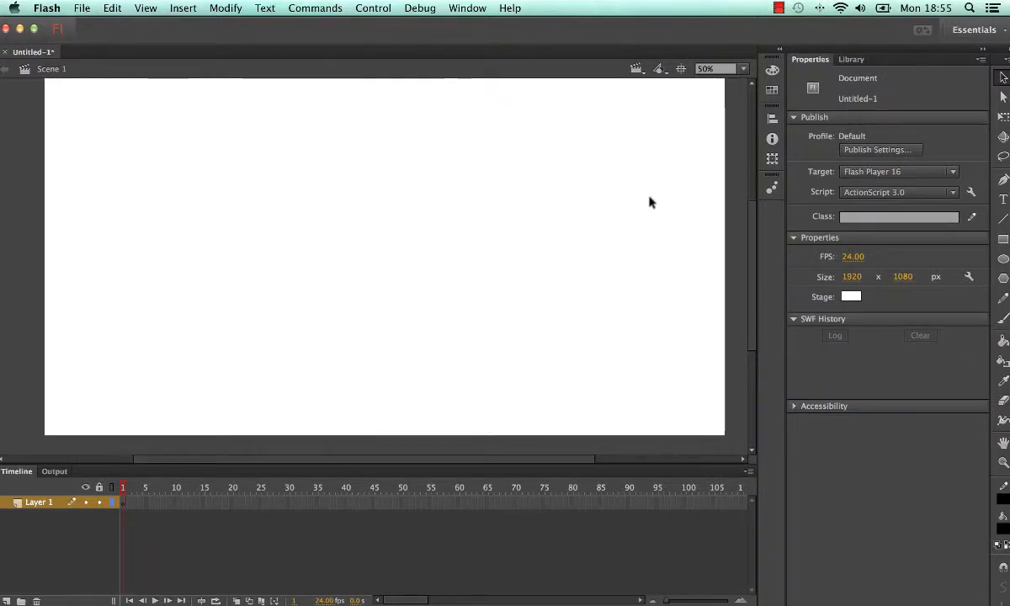
{"action": "scroll", "coordinate": [754, 246], "scroll_direction": "up", "scroll_amount": 3}
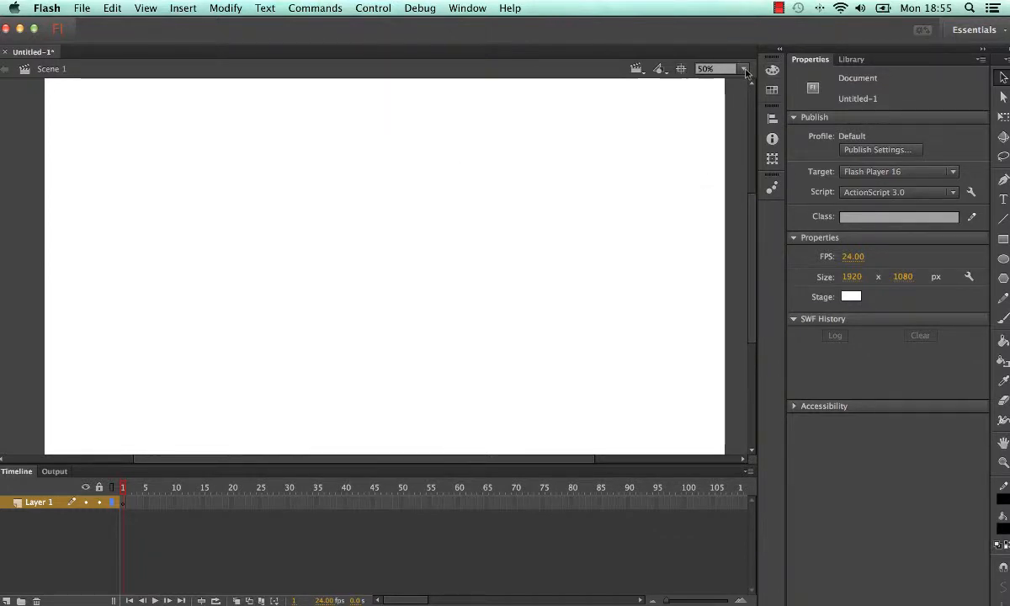
{"action": "left_click", "coordinate": [701, 69]}
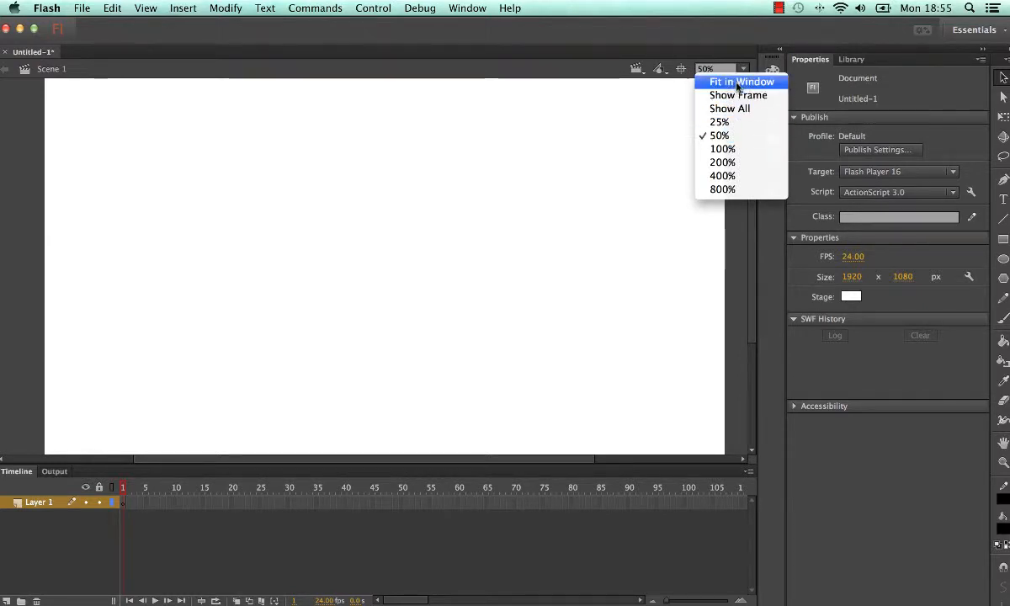
{"action": "left_click", "coordinate": [737, 84]}
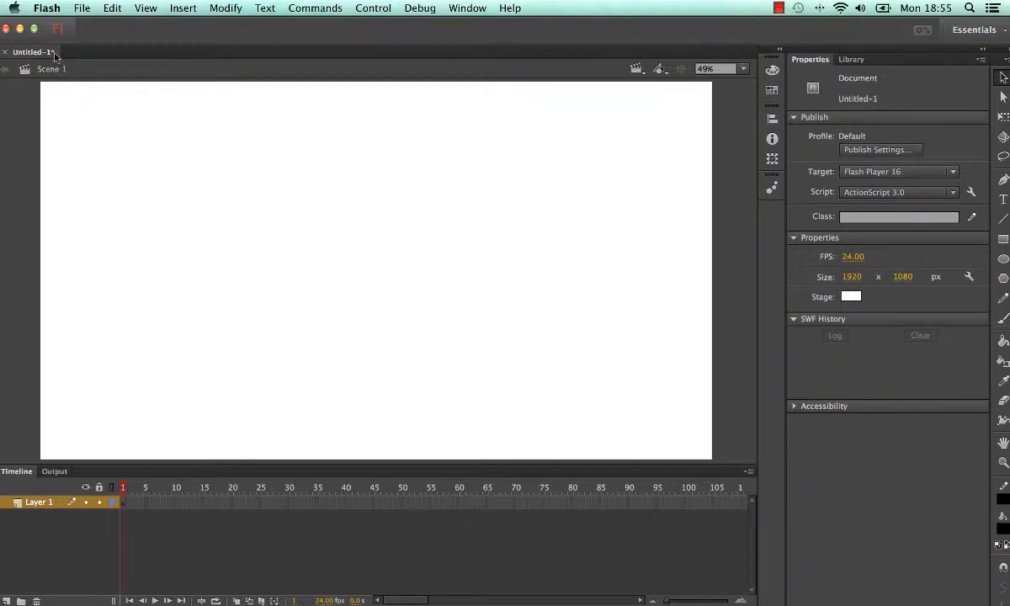
- Save the document to the Desktop as Test1 in Flash Document (*.fla) format
{"action": "left_click", "coordinate": [82, 8]}
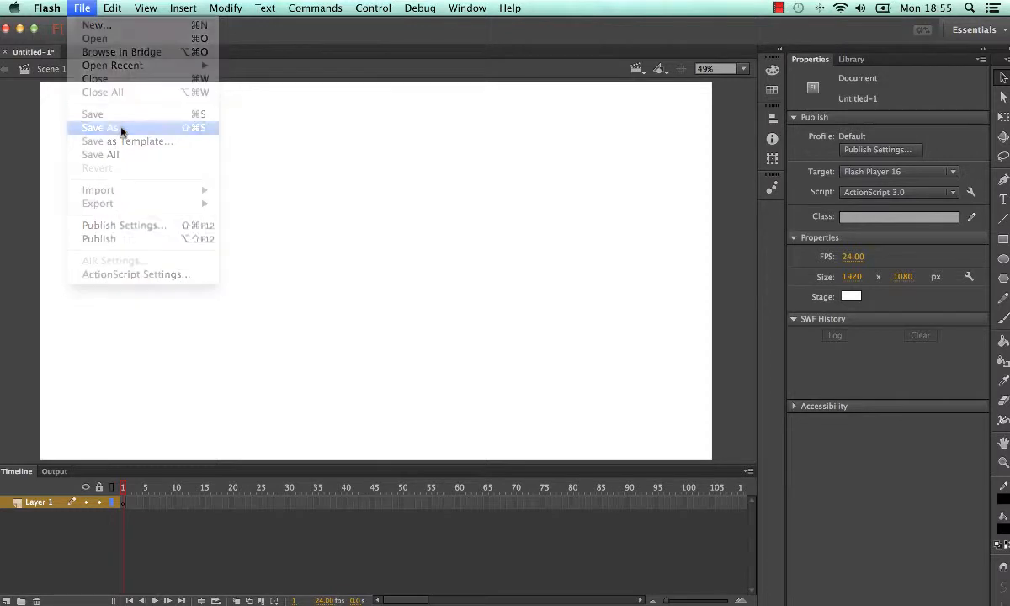
{"action": "left_click", "coordinate": [120, 128]}
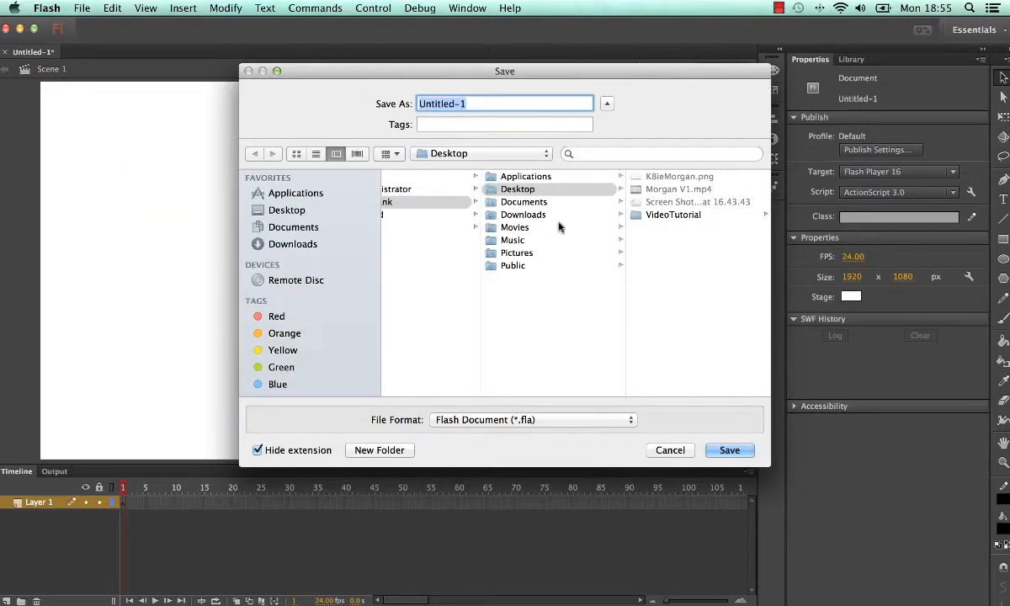
{"action": "scroll", "coordinate": [466, 224], "scroll_direction": "left", "scroll_amount": 2}
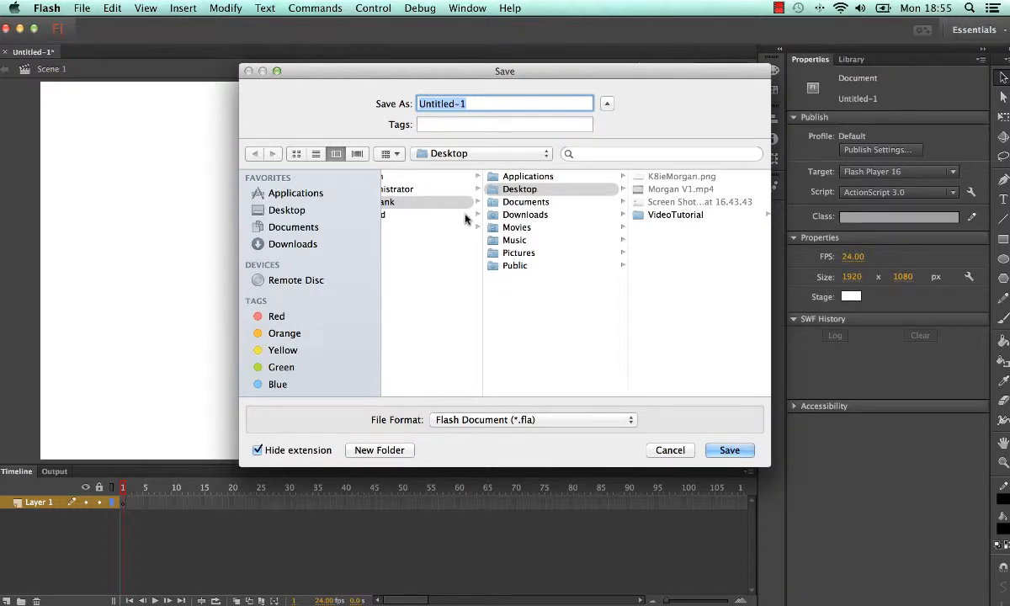
{"action": "type", "text": "Test"}
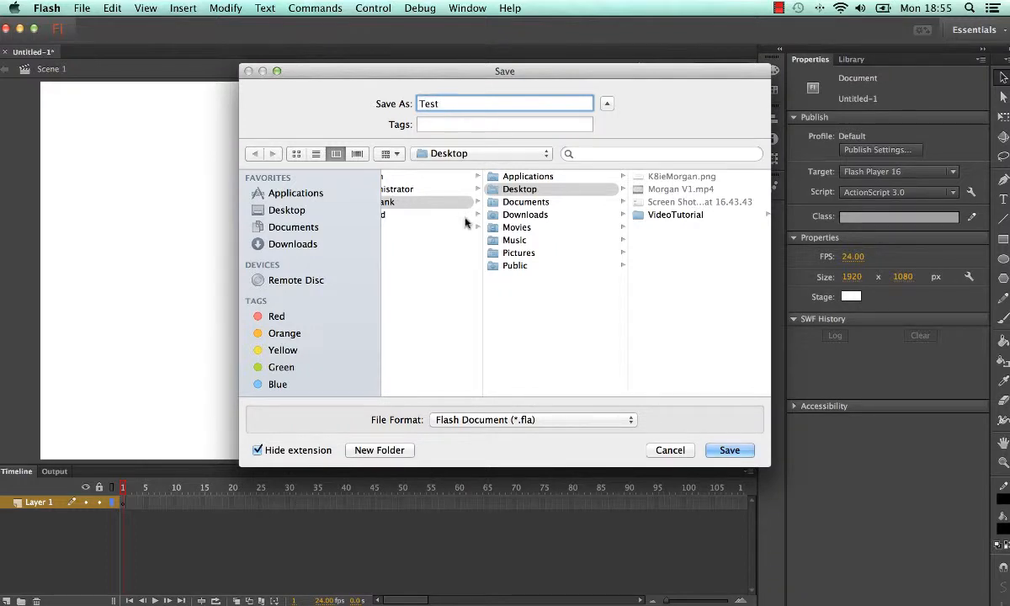
{"action": "type", "text": "1"}
{"action": "left_click", "coordinate": [730, 450]}
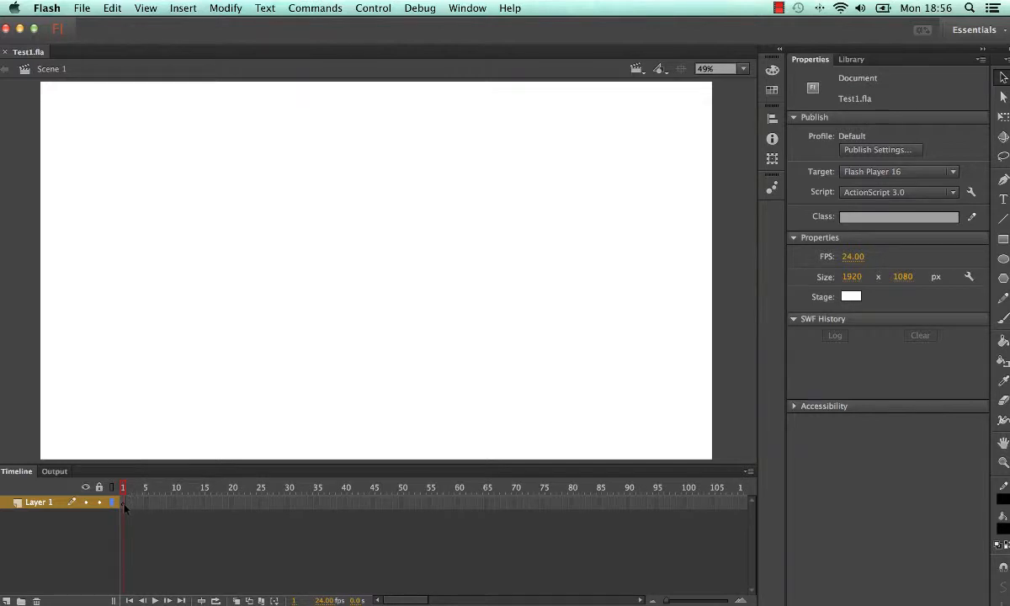
{"action": "left_click", "coordinate": [125, 503]}
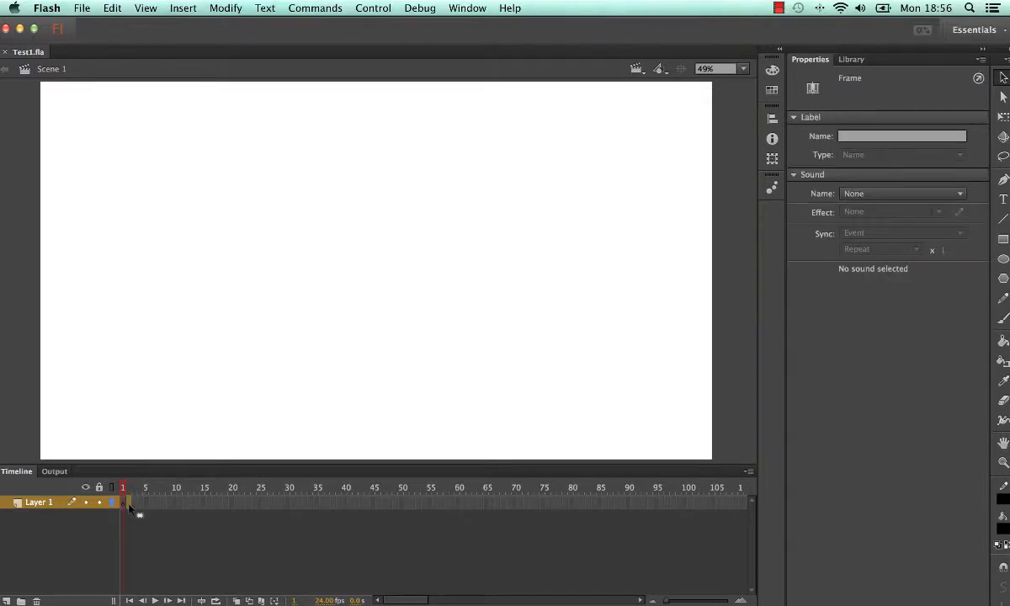
{"action": "left_click", "coordinate": [129, 506]}
{"action": "left_click_drag", "start_coordinate": [149, 505], "coordinate": [250, 506]}
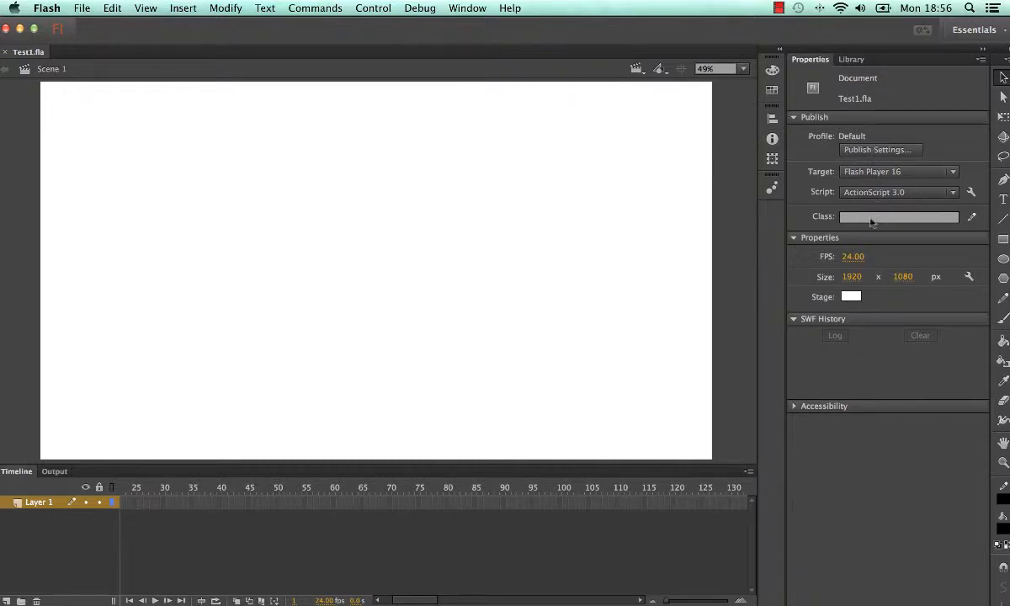
{"action": "left_click", "coordinate": [858, 299]}
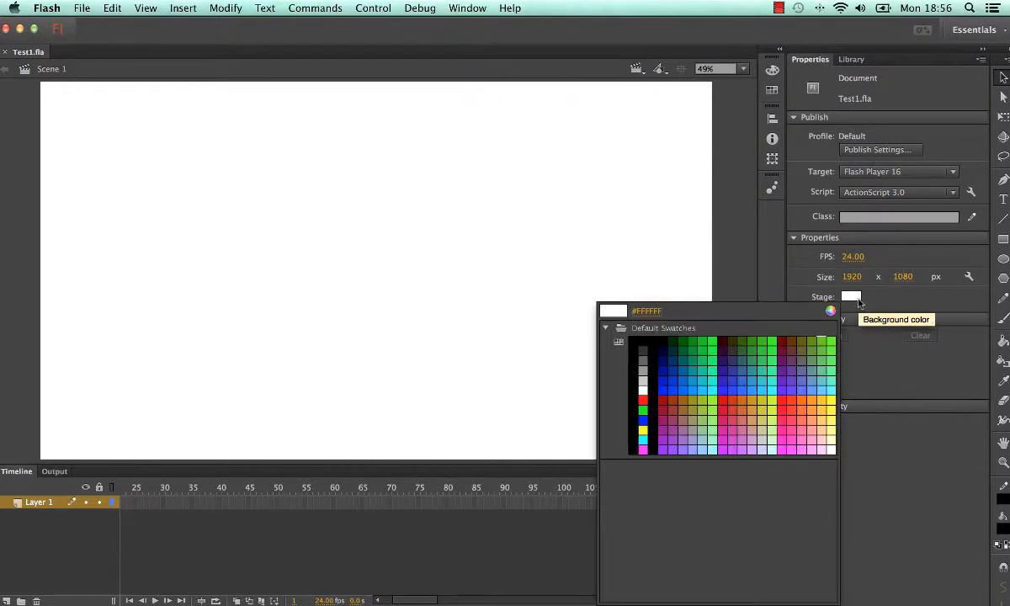
{"action": "left_click", "coordinate": [857, 295]}
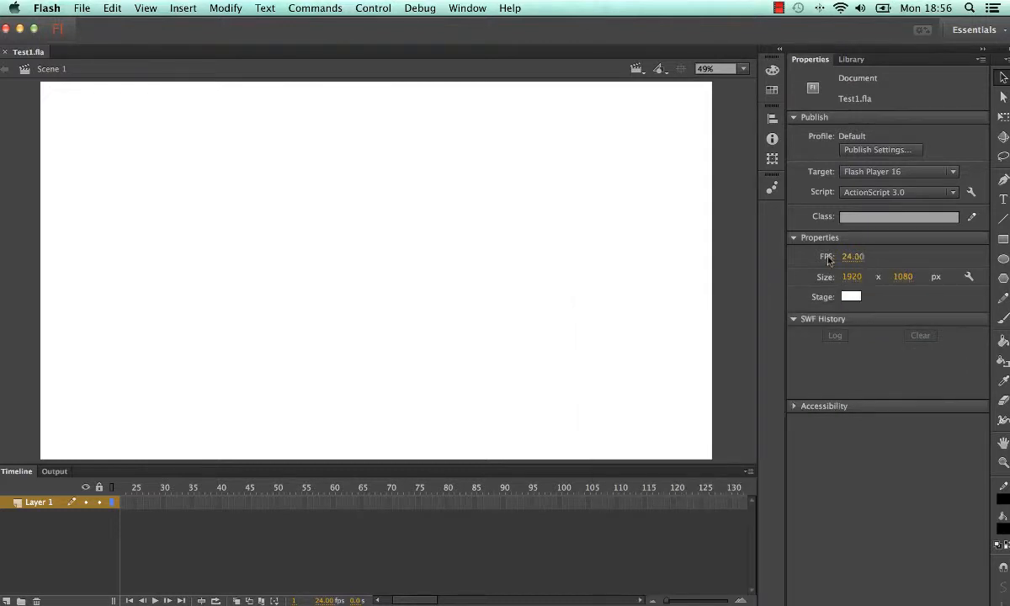
- Label frame 1 of Layer 1 as scene1
{"action": "scroll", "coordinate": [187, 517], "scroll_direction": "left", "scroll_amount": 5}
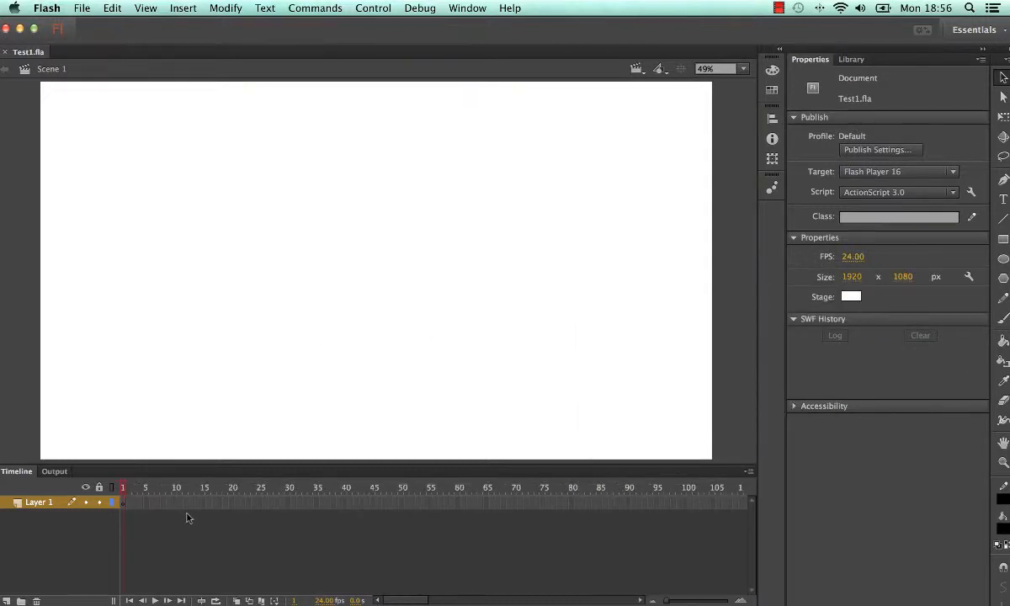
{"action": "left_click", "coordinate": [124, 505]}
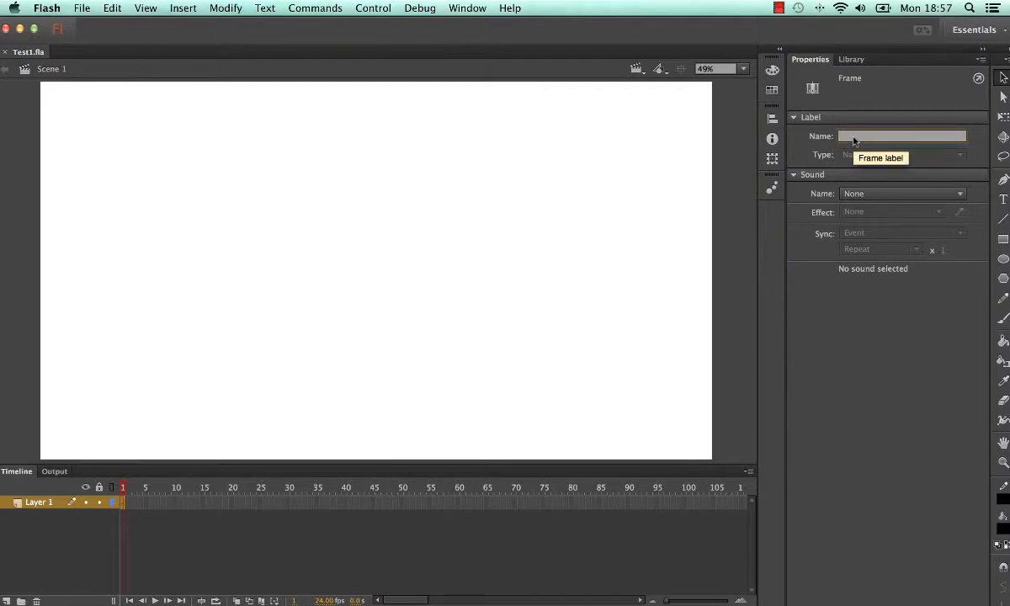
{"action": "type", "text": "scene1"}
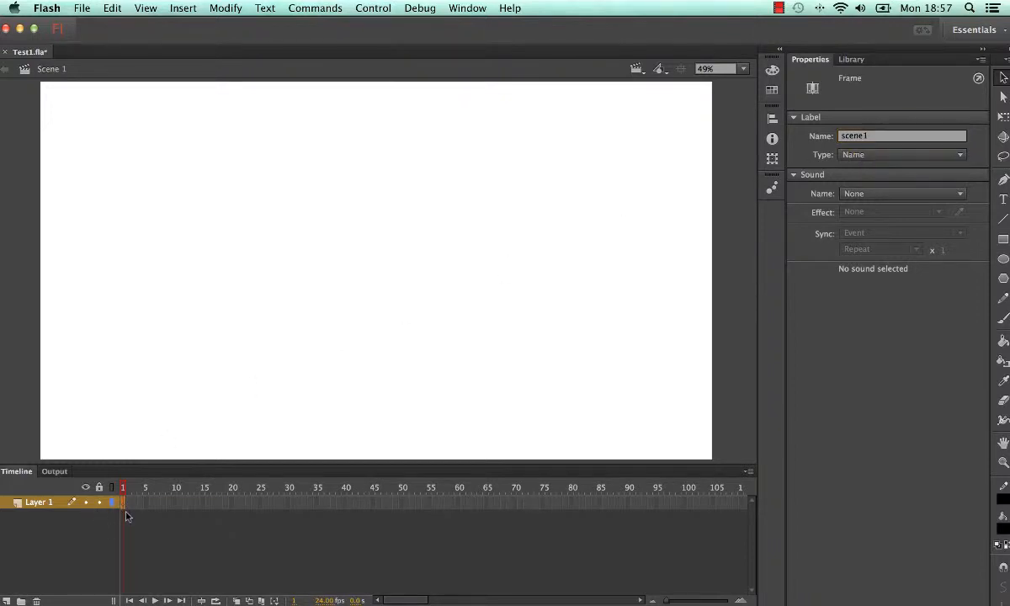
- Insert a frame at frame 35 of Layer 1 to extend the scene1 section
{"action": "right_click", "coordinate": [316, 505]}
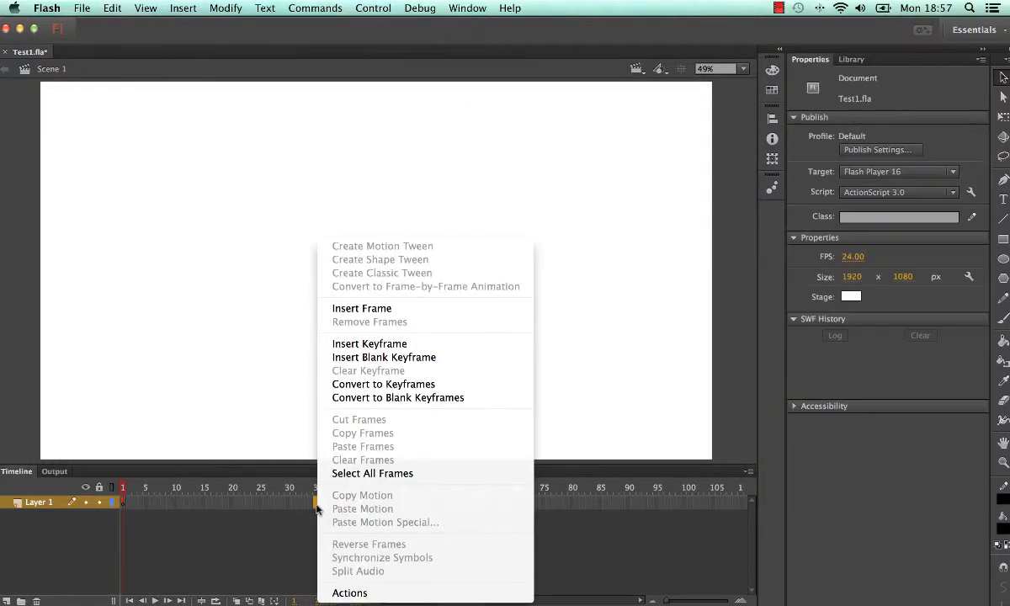
{"action": "left_click", "coordinate": [400, 311]}
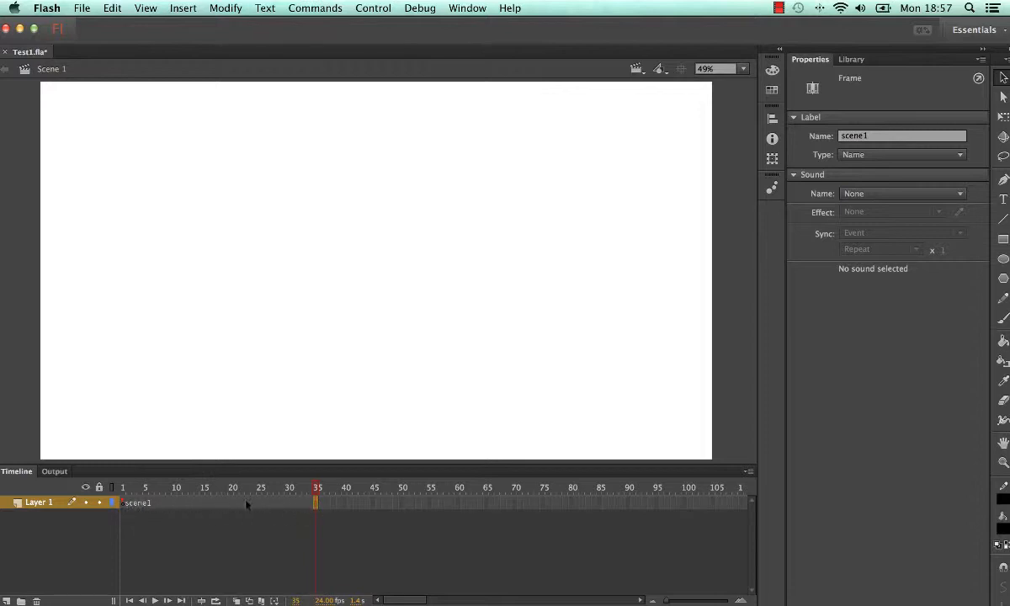
{"action": "right_click", "coordinate": [313, 504]}
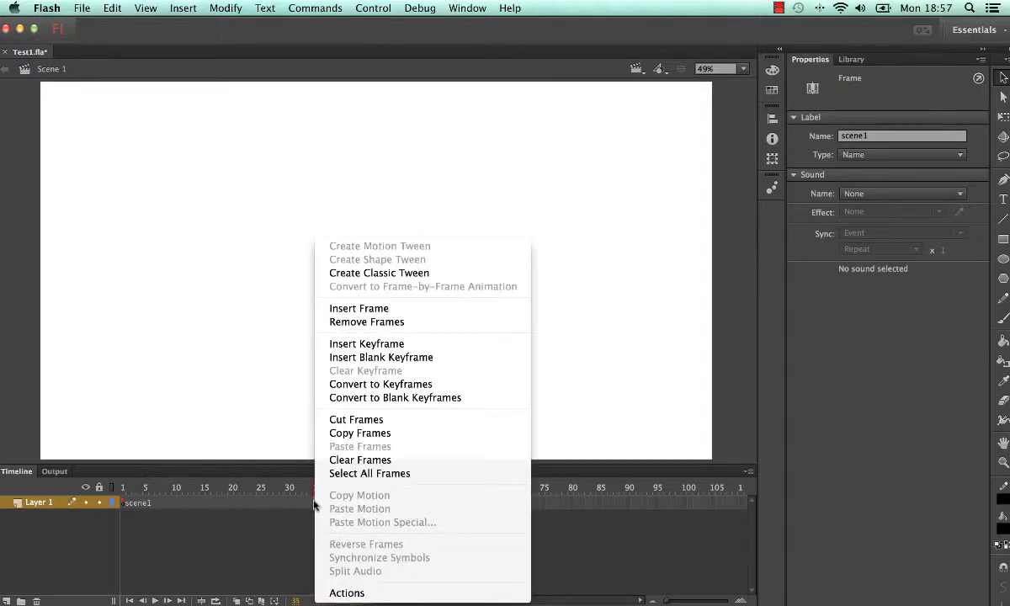
{"action": "left_click", "coordinate": [315, 503]}
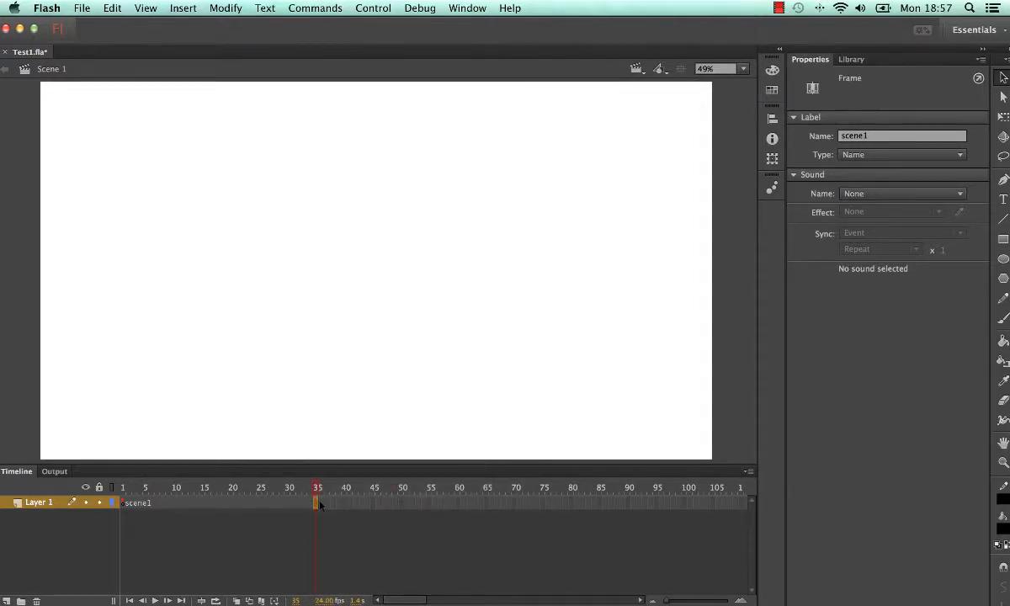
- Insert a keyframe at frame 36 of Layer 1, directly after the scene1 section
{"action": "right_click", "coordinate": [318, 504]}
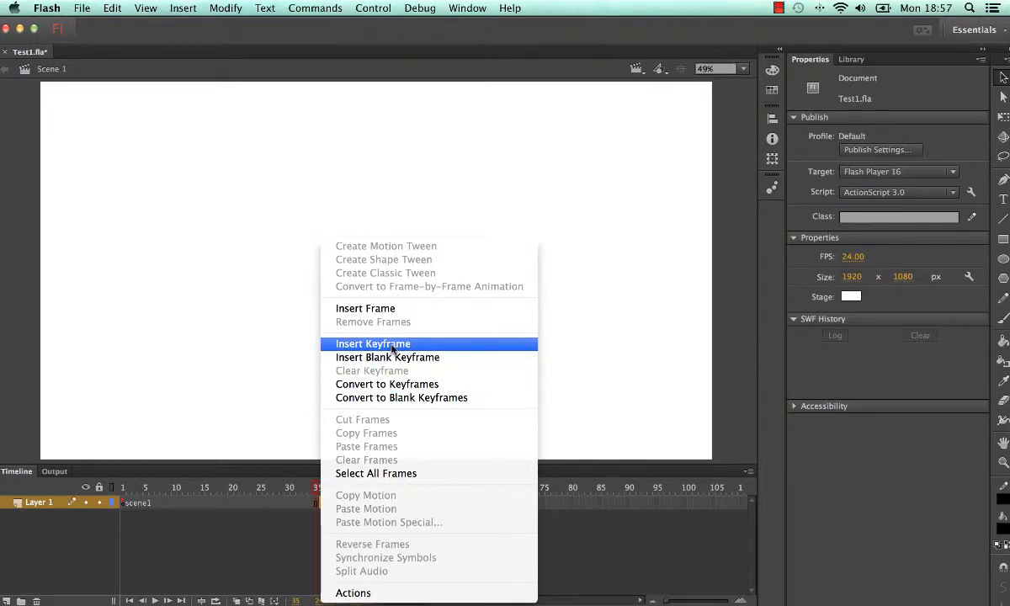
{"action": "left_click", "coordinate": [392, 347]}
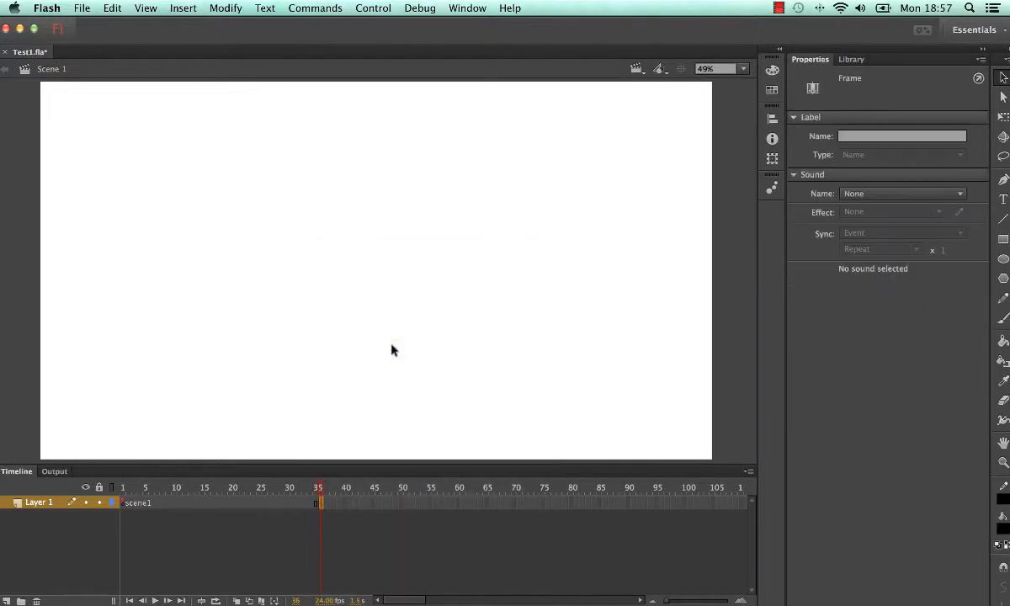
{"action": "left_click", "coordinate": [318, 505]}
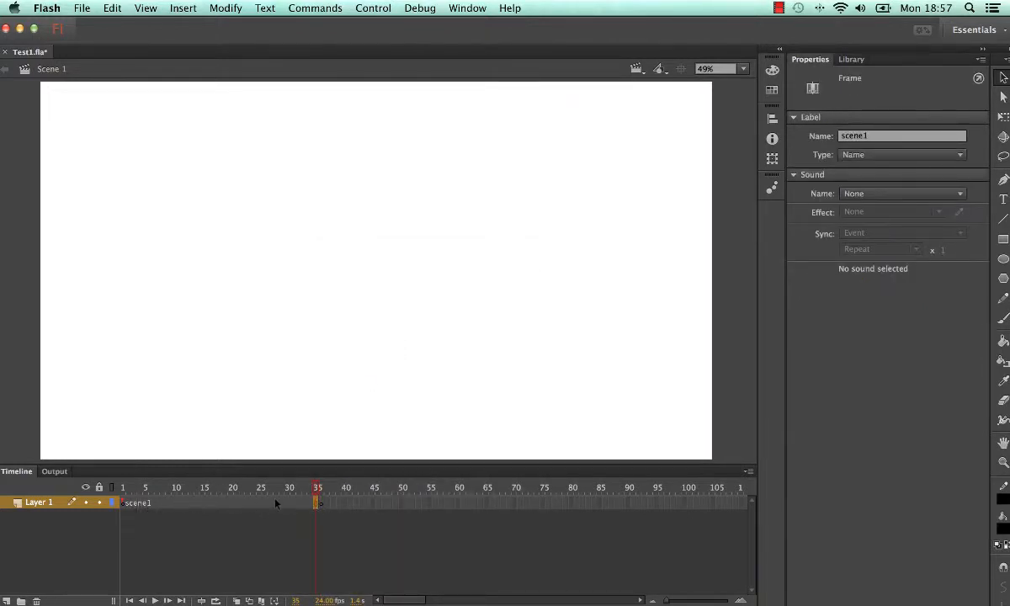
{"action": "left_click_drag", "start_coordinate": [321, 506], "coordinate": [321, 508]}
{"action": "right_click", "coordinate": [321, 505]}
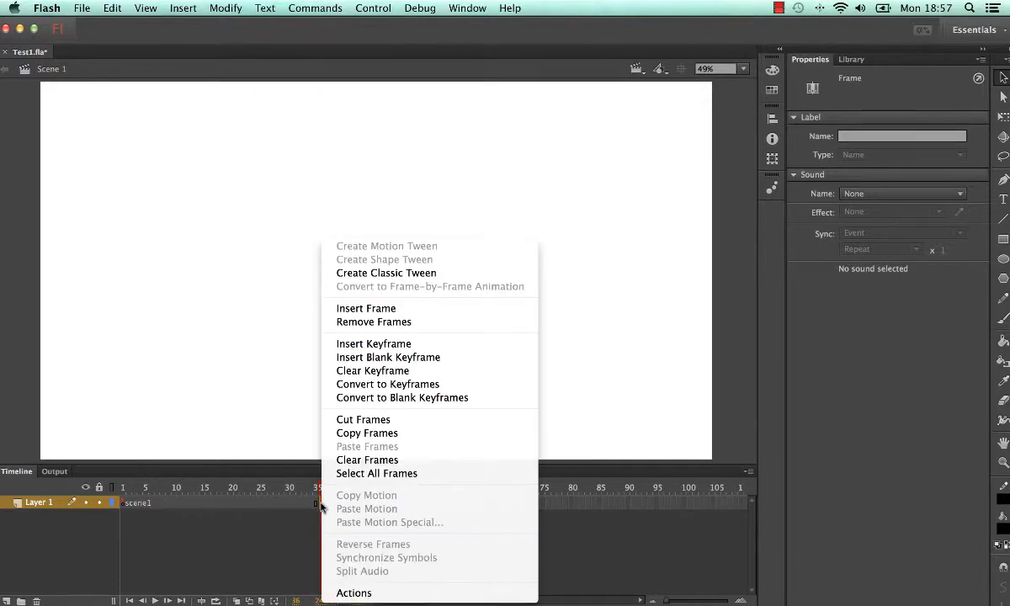
{"action": "left_click", "coordinate": [321, 507]}
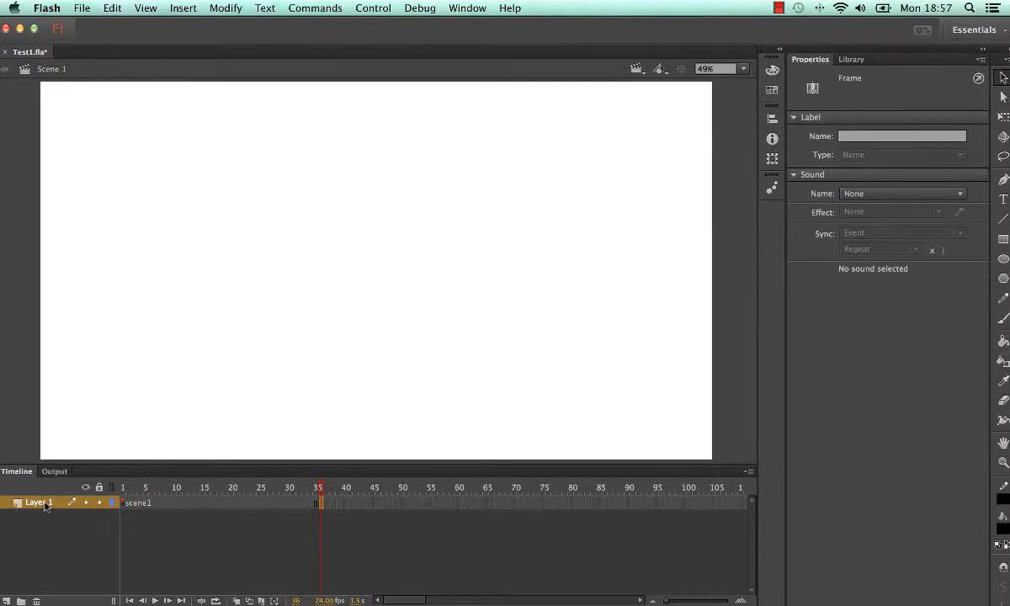
{"action": "scroll", "coordinate": [45, 505], "scroll_direction": "right", "scroll_amount": 3}
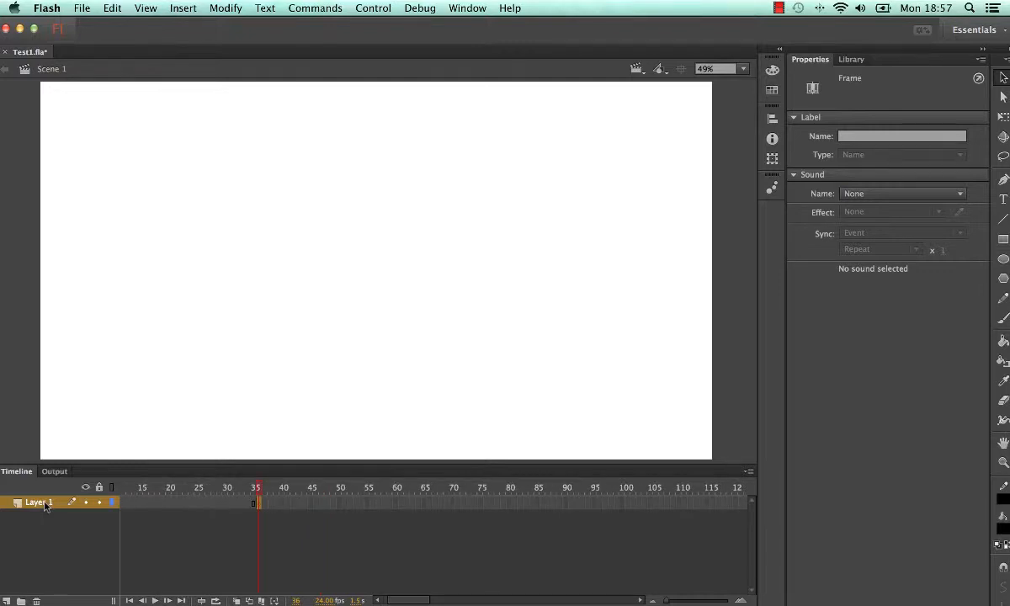
{"action": "scroll", "coordinate": [45, 504], "scroll_direction": "left", "scroll_amount": 3}
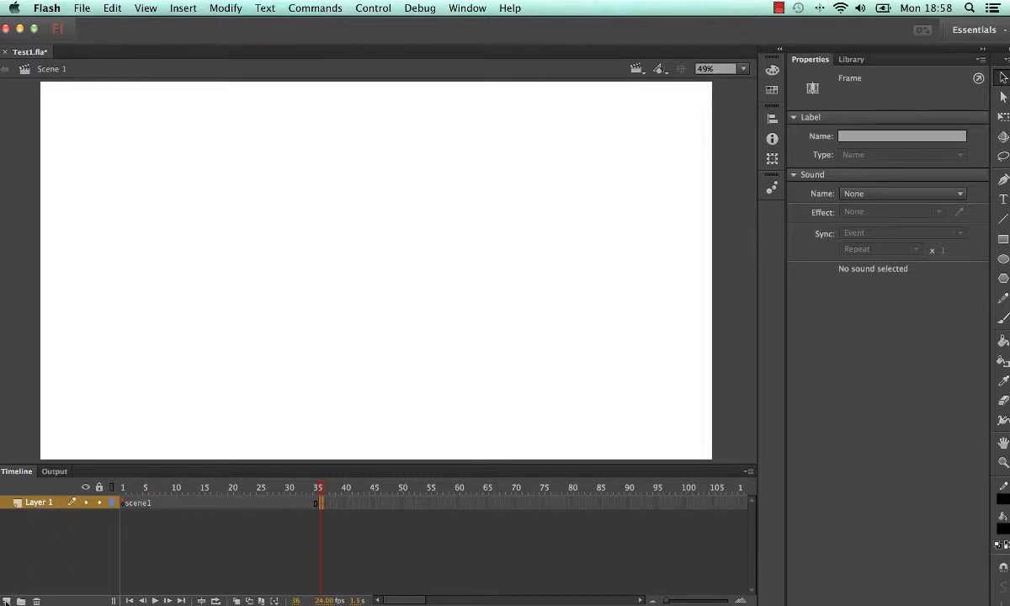
- Add a new layer above Layer 1 and rename Layer 1 as background
{"action": "left_click", "coordinate": [6, 600]}
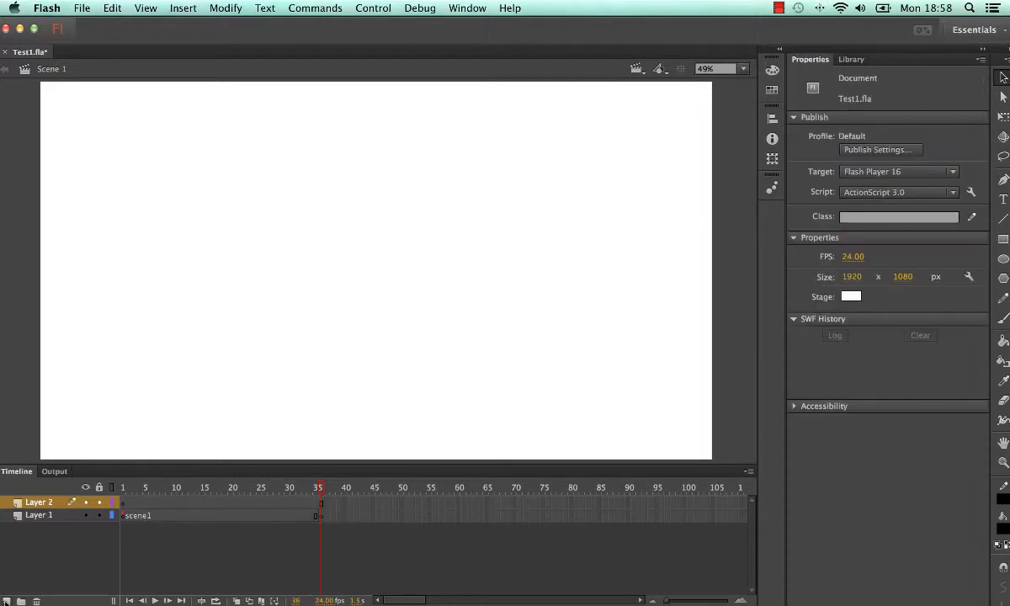
{"action": "double_click", "coordinate": [39, 515]}
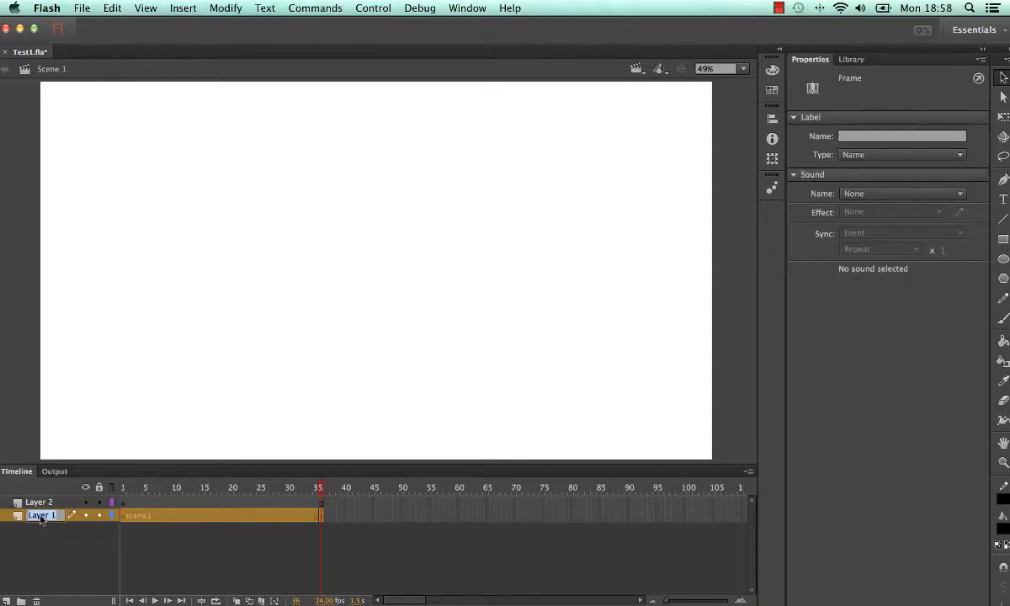
{"action": "type", "text": "backgrou"}
{"action": "type", "text": "nd"}
- Rename Layer 2 as road
{"action": "left_click", "coordinate": [44, 503]}
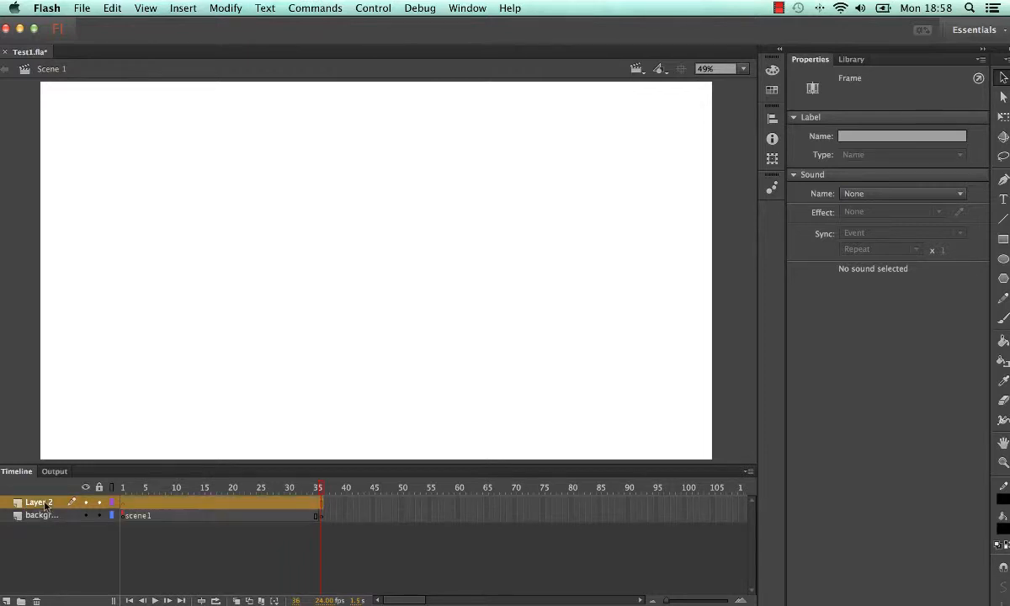
{"action": "double_click", "coordinate": [46, 503]}
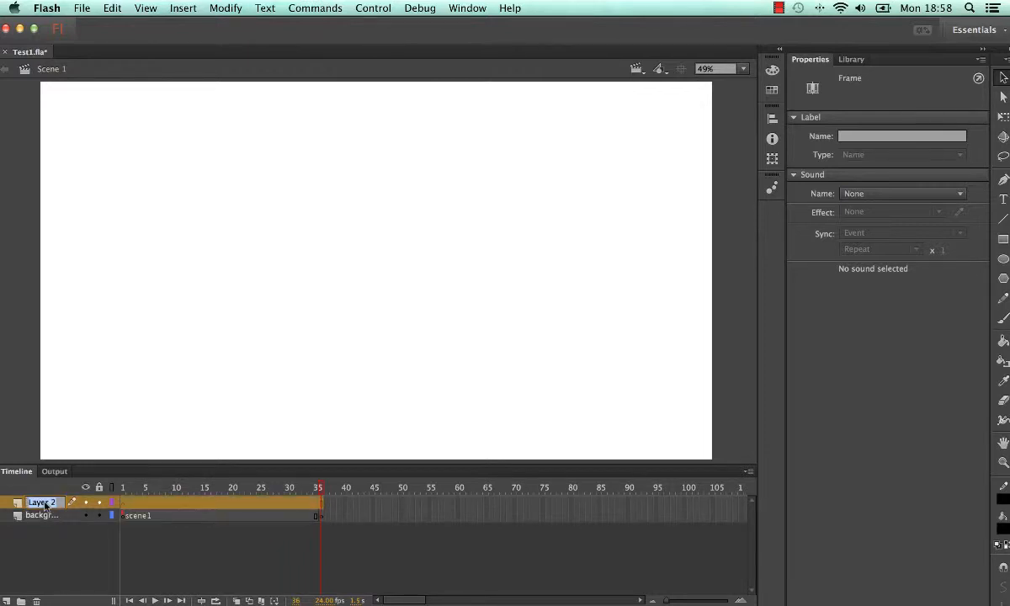
{"action": "type", "text": "f"}
{"action": "type", "text": "oad"}
{"action": "key", "text": "Return"}
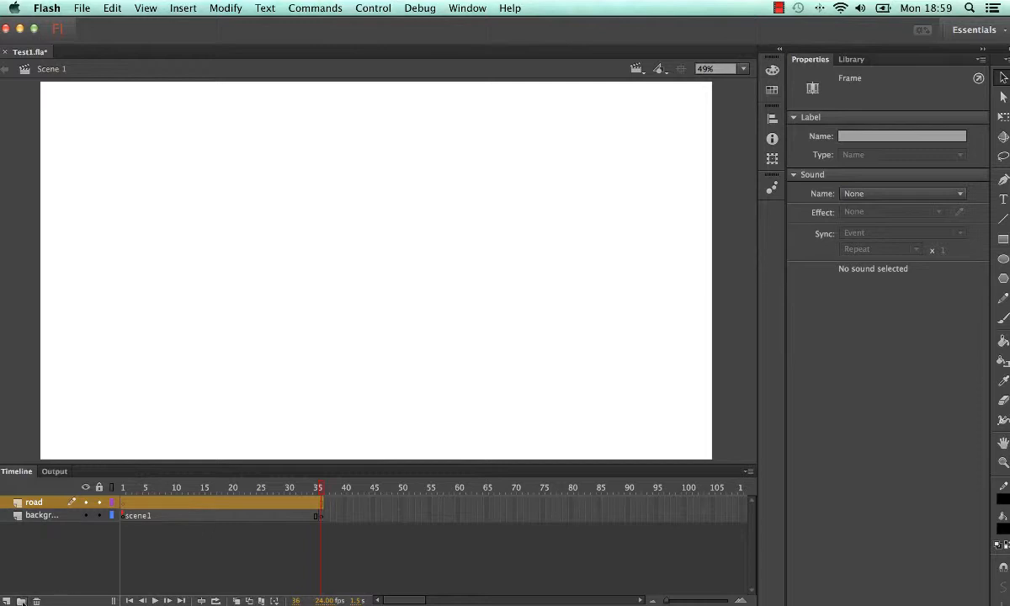
- Create a layer folder above the road layer, name it Environment and collapse it
{"action": "left_click", "coordinate": [22, 601]}
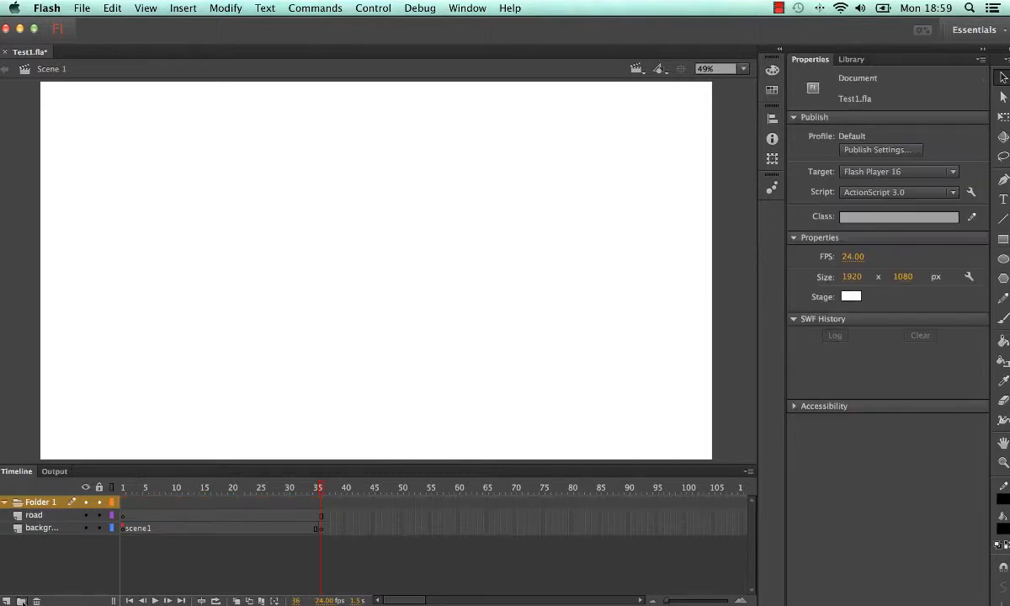
{"action": "double_click", "coordinate": [44, 502]}
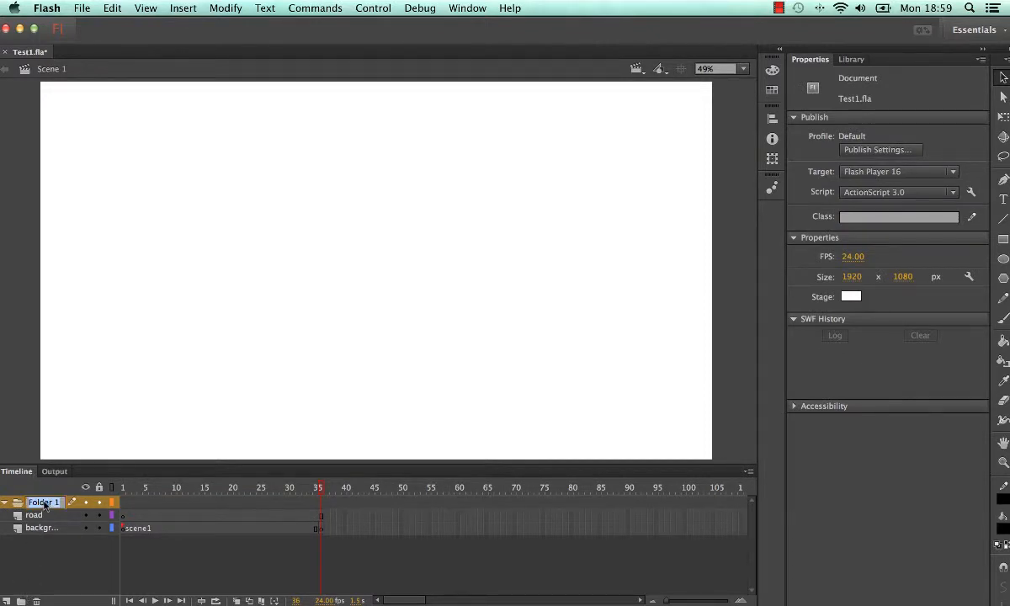
{"action": "type", "text": "Env"}
{"action": "type", "text": "ironment"}
{"action": "left_click", "coordinate": [5, 502]}
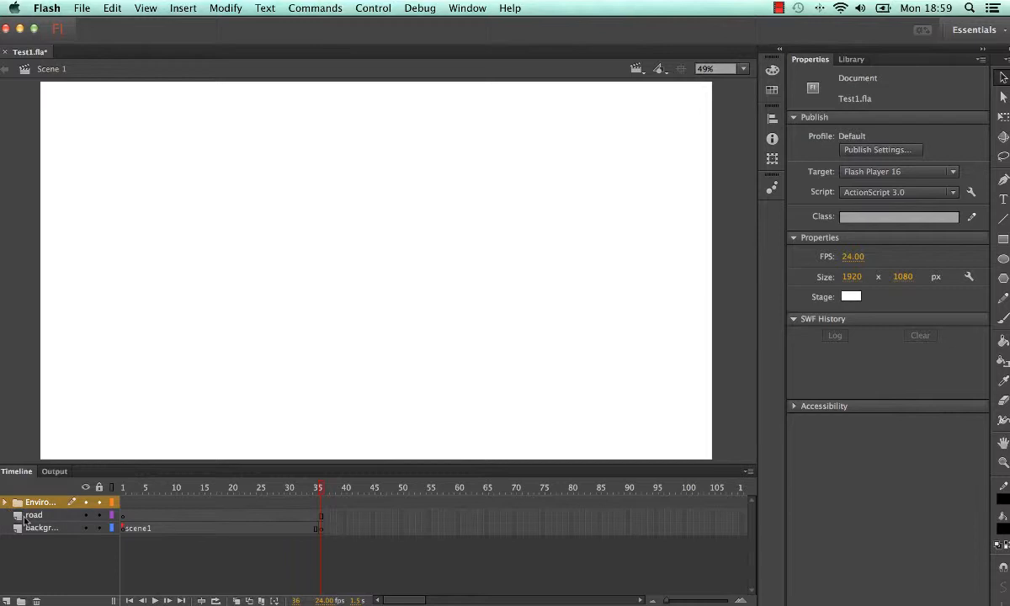
- Move the background and road layers together into the Environment folder, and check its contents before collapsing it again
{"action": "left_click", "coordinate": [34, 528]}
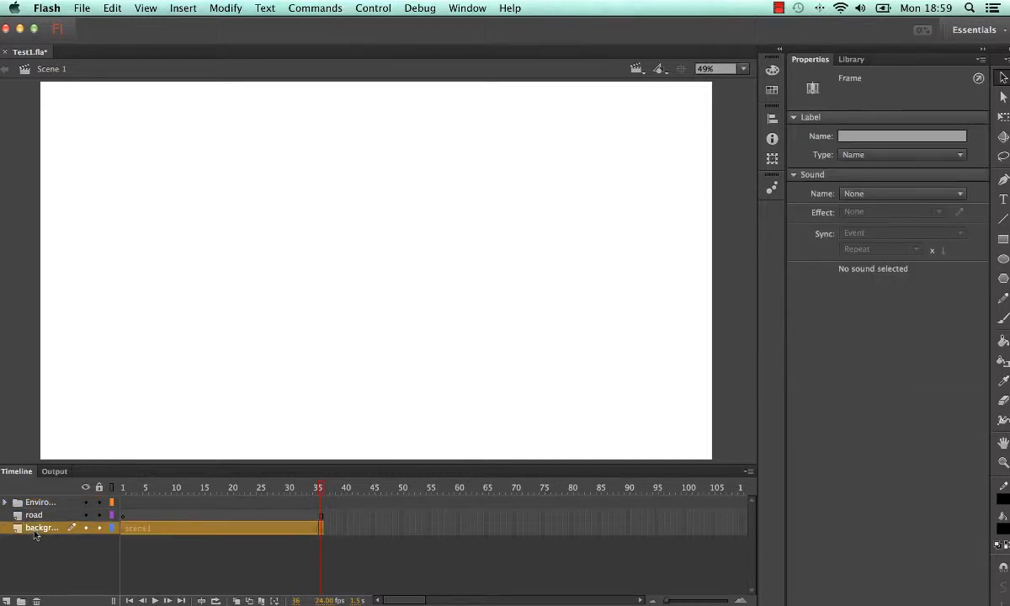
{"action": "left_click", "coordinate": [35, 516], "text": "shift"}
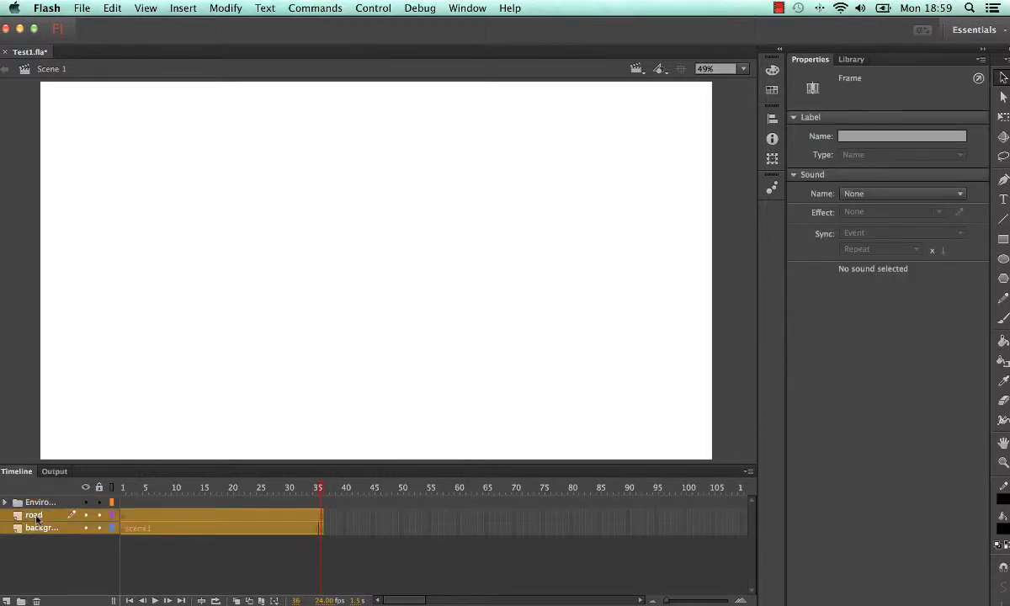
{"action": "left_click_drag", "start_coordinate": [35, 516], "coordinate": [34, 502]}
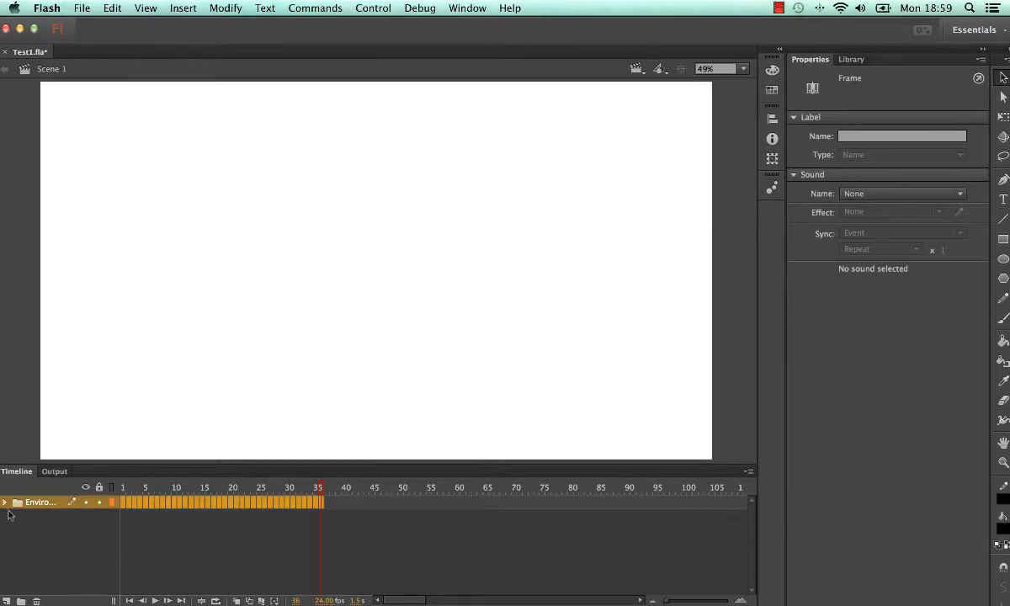
{"action": "left_click", "coordinate": [4, 503]}
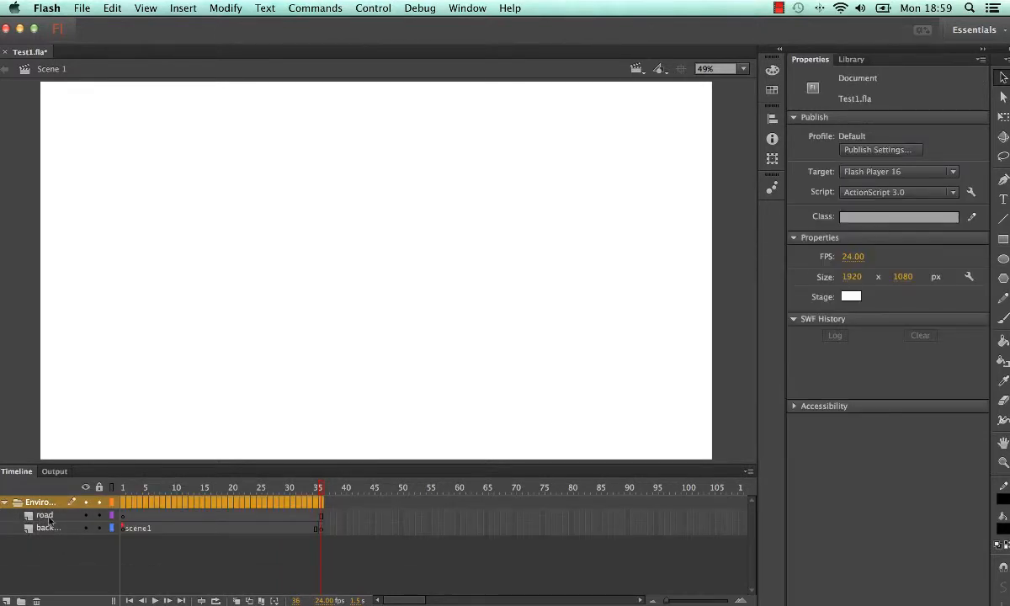
{"action": "left_click", "coordinate": [4, 502]}
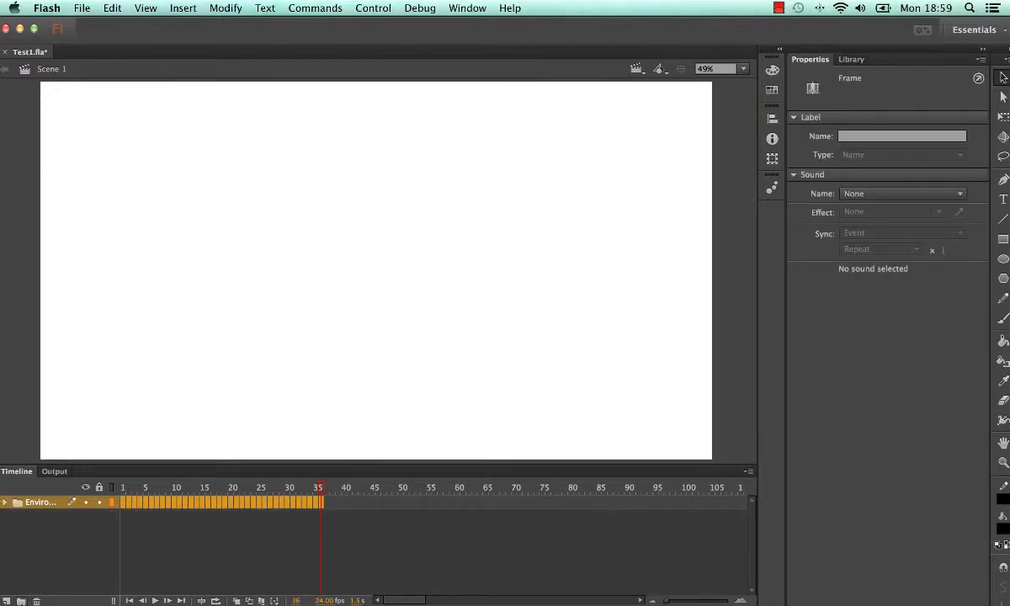
- Add a second folder and a new layer above the Environment folder, and delete the second folder while keeping the layer
{"action": "left_click", "coordinate": [21, 601]}
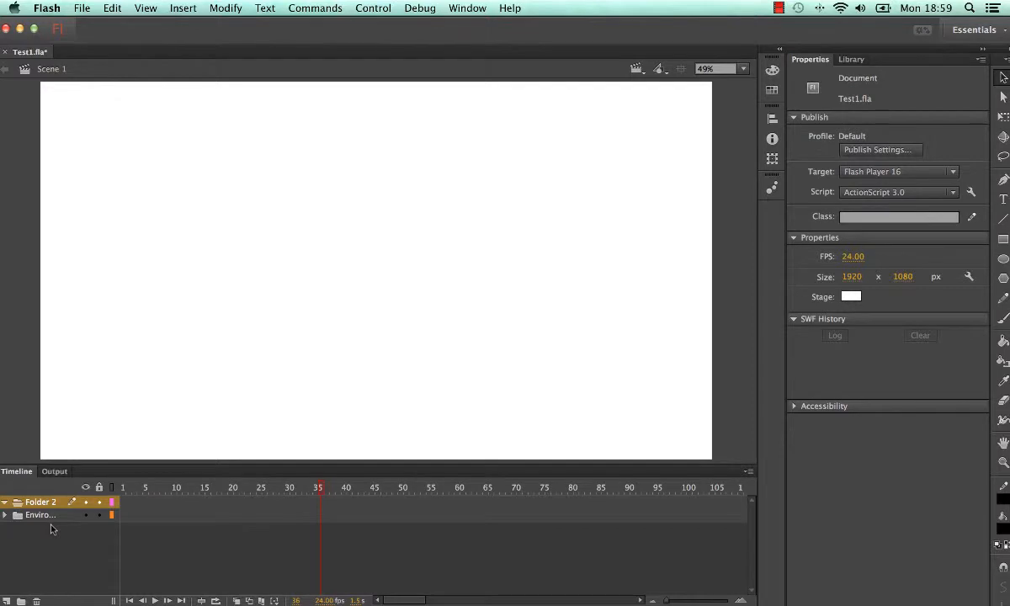
{"action": "left_click", "coordinate": [7, 601]}
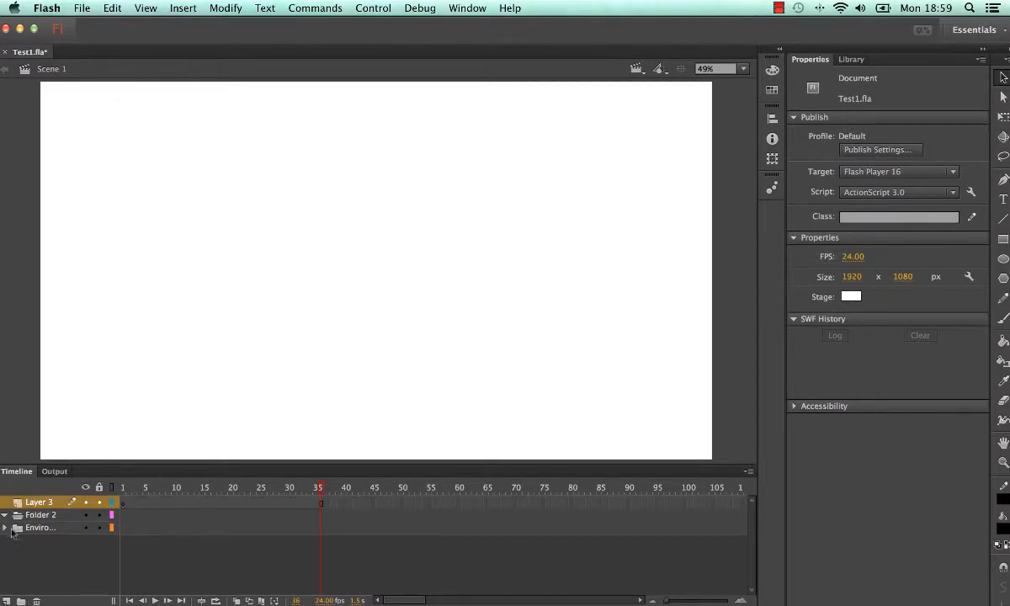
{"action": "left_click", "coordinate": [40, 514]}
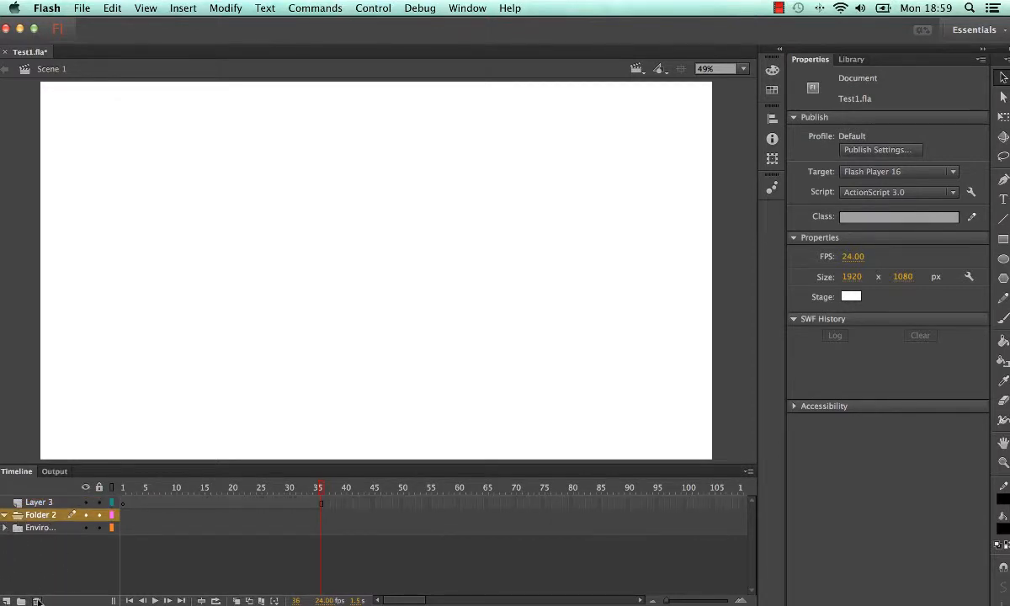
{"action": "left_click", "coordinate": [37, 600]}
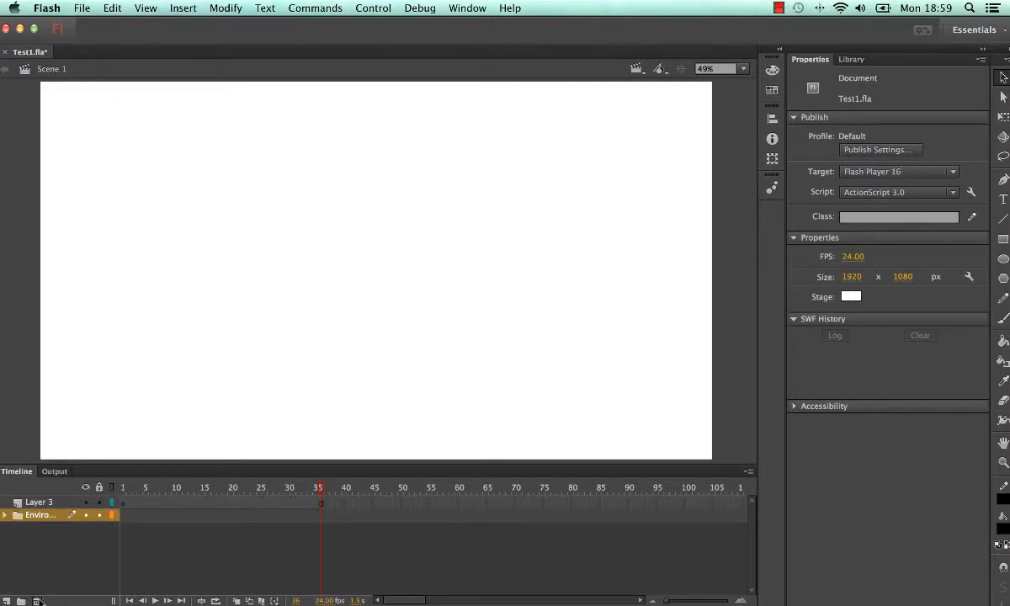
{"action": "left_click", "coordinate": [5, 514]}
{"action": "left_click", "coordinate": [6, 514]}
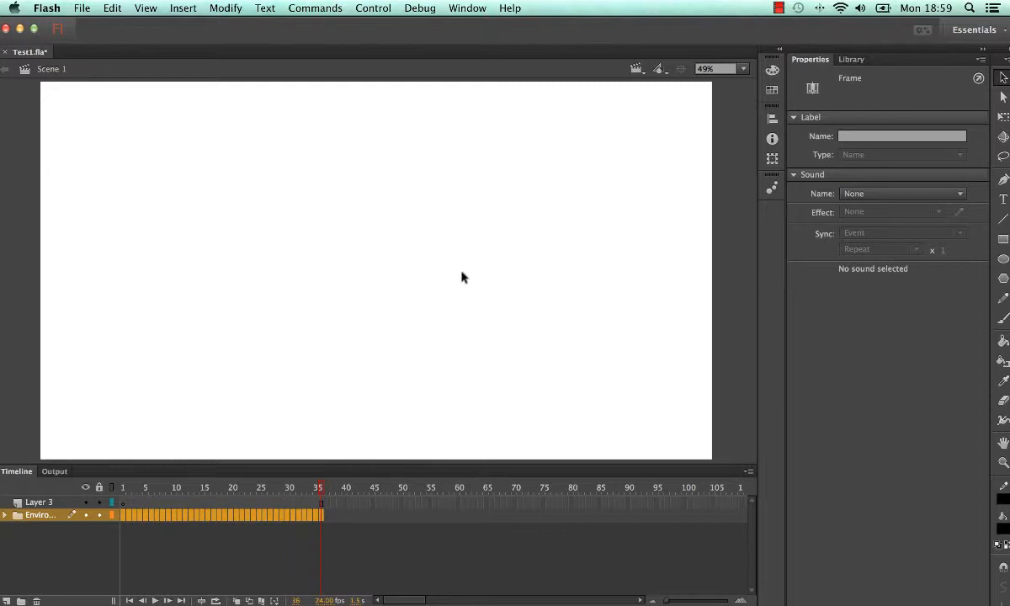
- Import car.jpg from the VideoTutorial folder on the Desktop into the document's library
{"action": "left_click", "coordinate": [851, 60]}
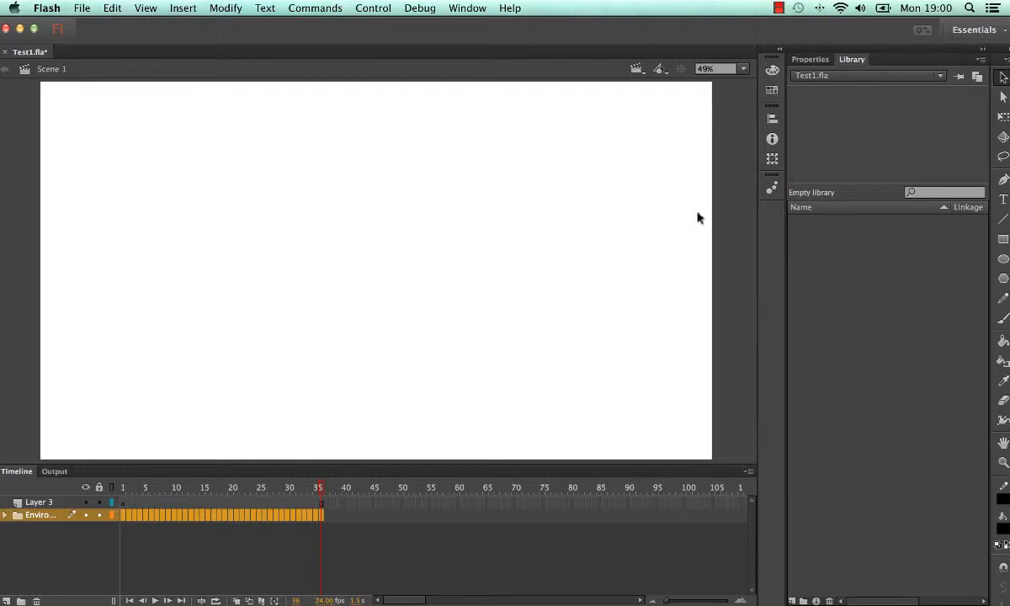
{"action": "left_click", "coordinate": [84, 10]}
{"action": "mouse_move", "coordinate": [131, 189]}
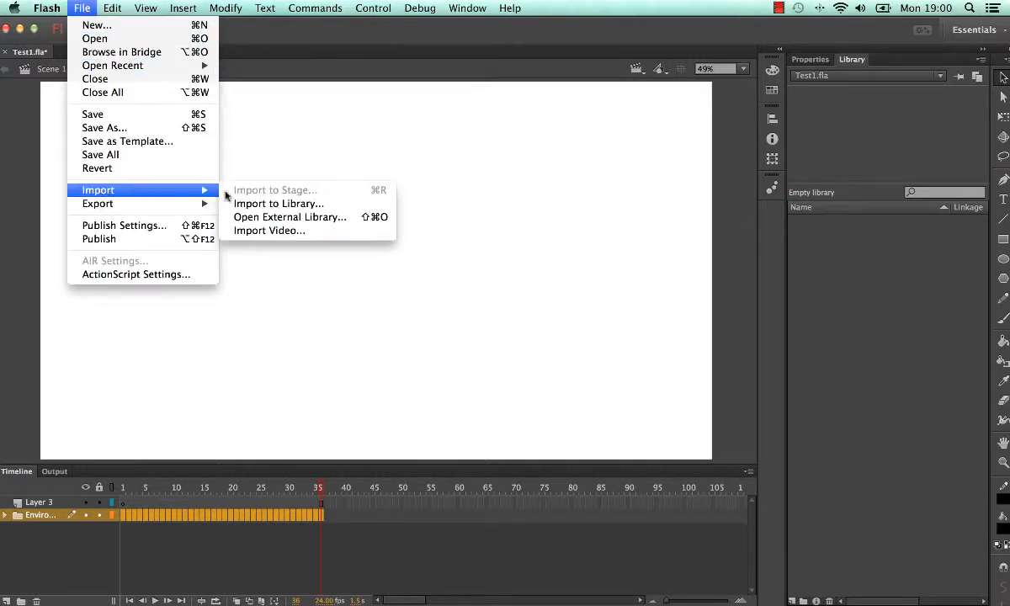
{"action": "left_click", "coordinate": [296, 204]}
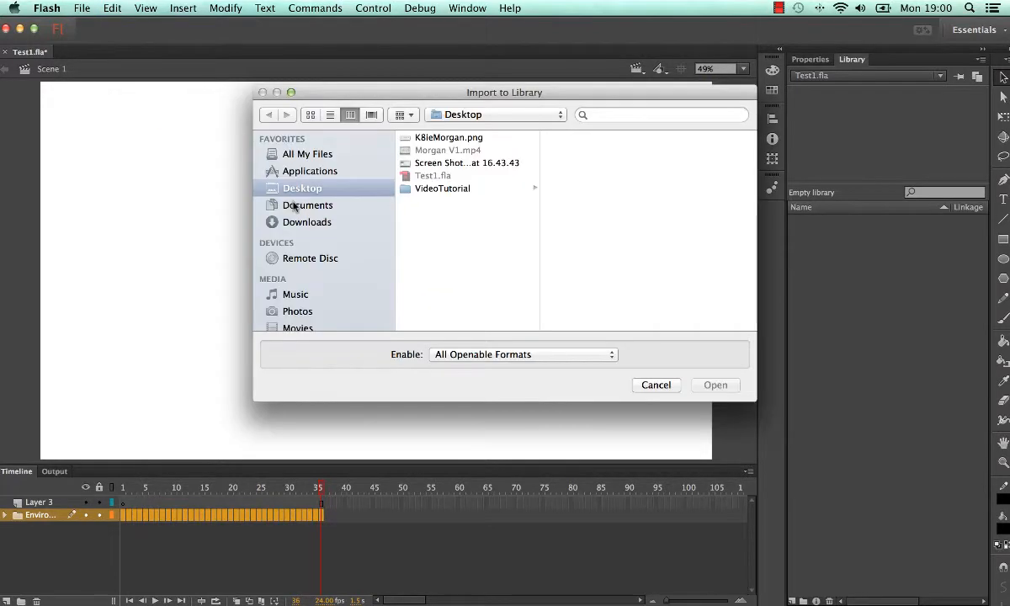
{"action": "scroll", "coordinate": [336, 175], "scroll_direction": "down", "scroll_amount": 1}
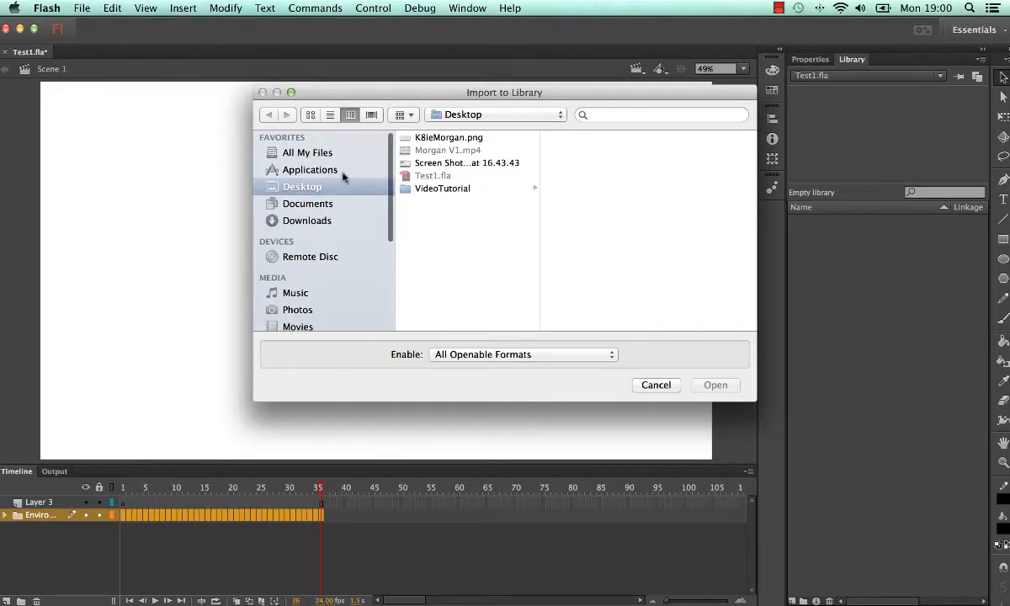
{"action": "scroll", "coordinate": [460, 197], "scroll_direction": "down", "scroll_amount": 1}
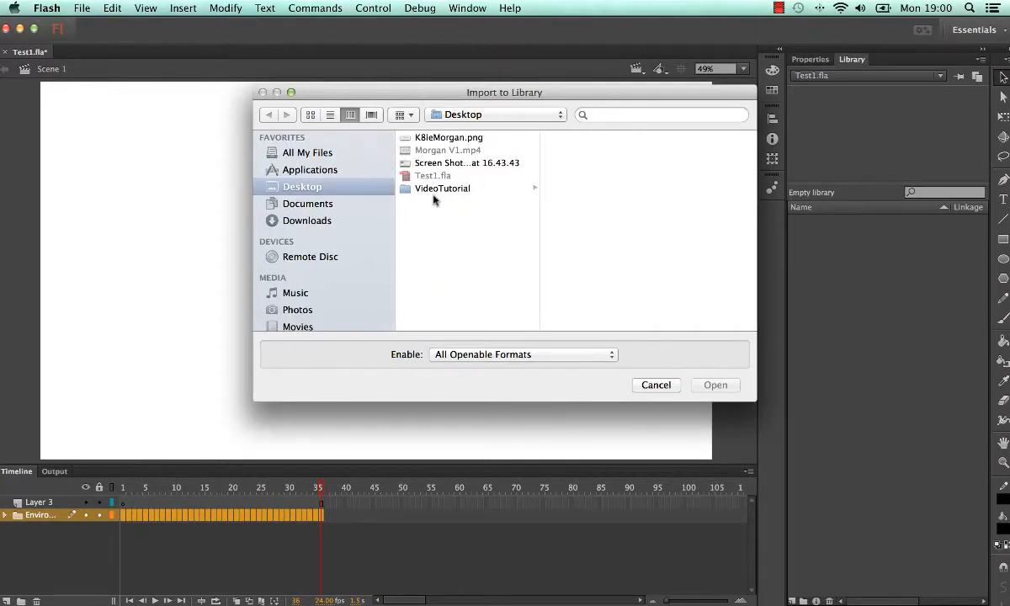
{"action": "scroll", "coordinate": [408, 195], "scroll_direction": "down", "scroll_amount": 1}
{"action": "left_click", "coordinate": [408, 188]}
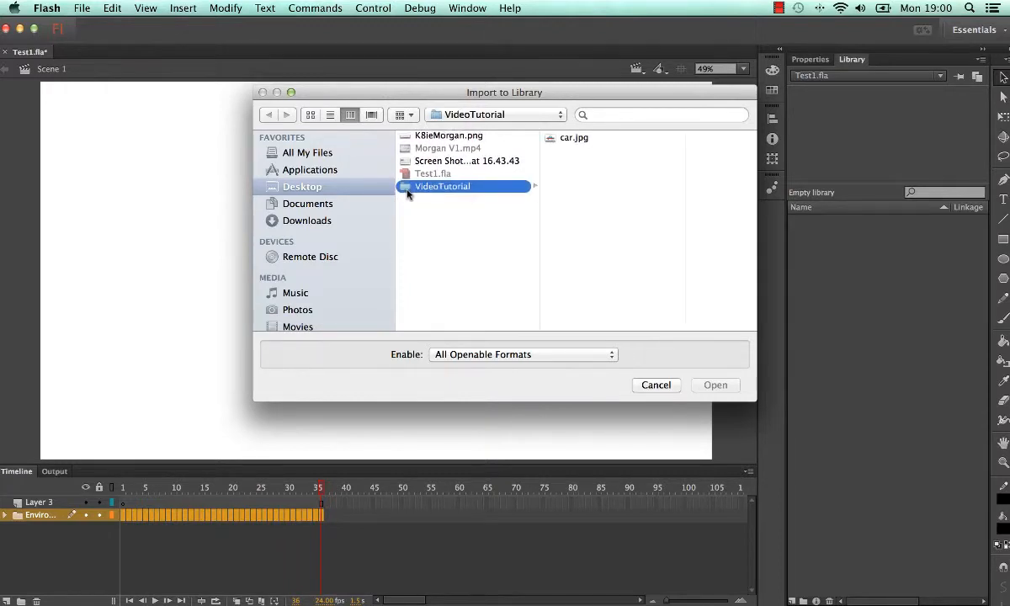
{"action": "left_click", "coordinate": [551, 140]}
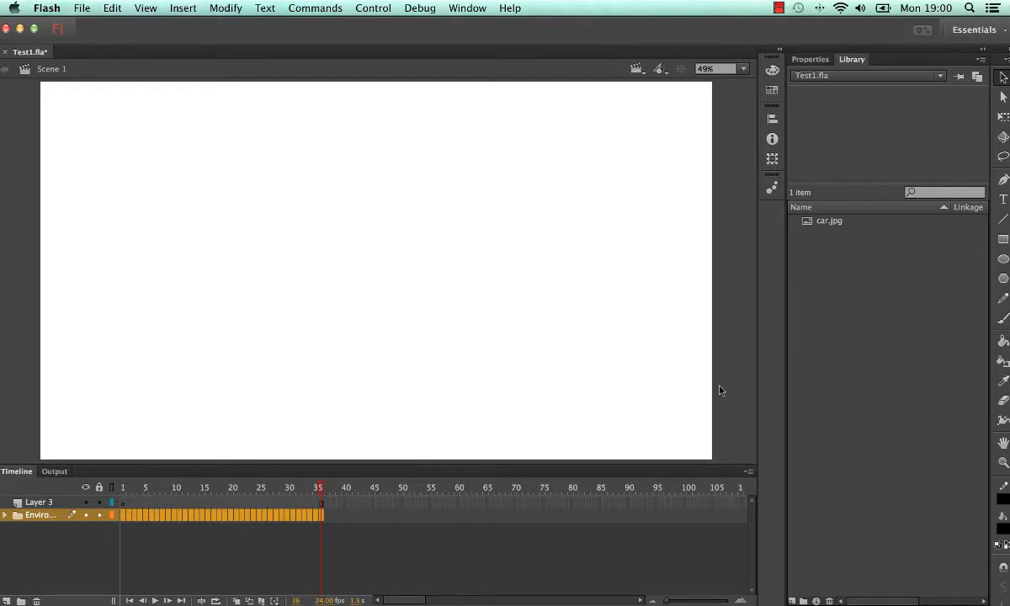
- Place the car.jpg image from the library at frame 1 of Layer 3, slightly below the centre of the stage
{"action": "left_click", "coordinate": [808, 222]}
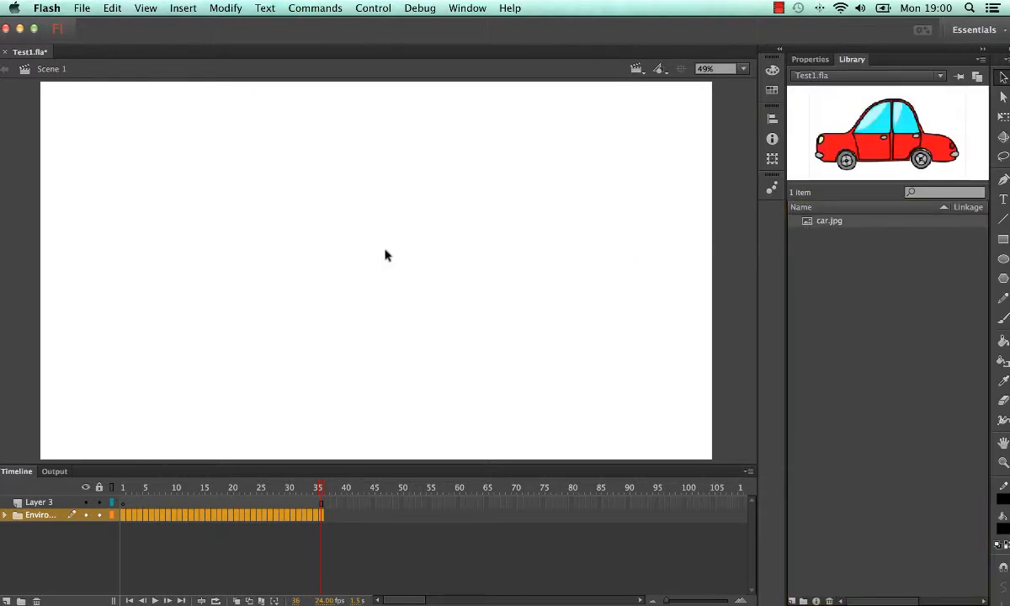
{"action": "left_click", "coordinate": [5, 515]}
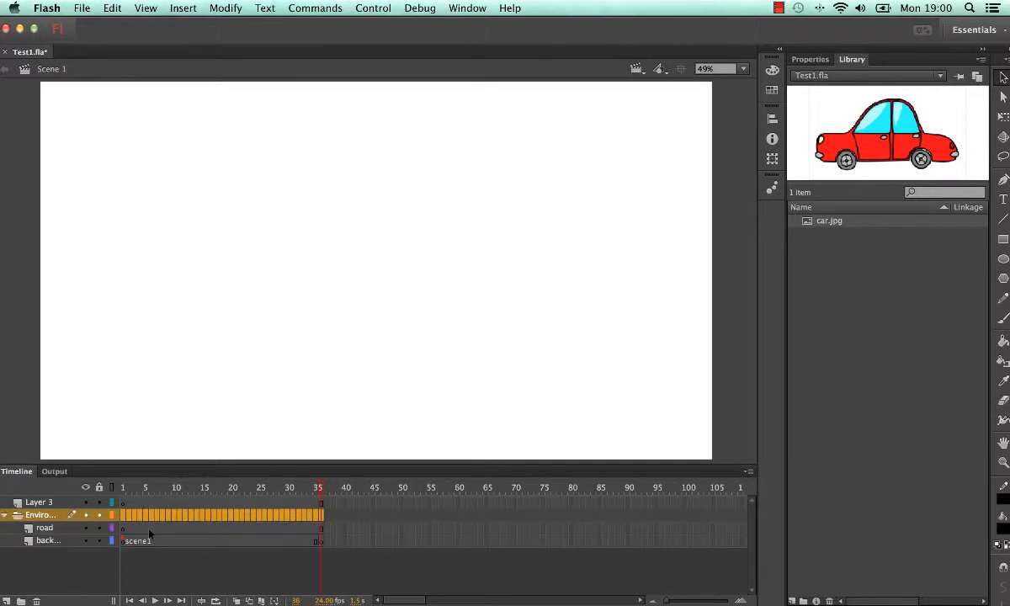
{"action": "left_click", "coordinate": [124, 528]}
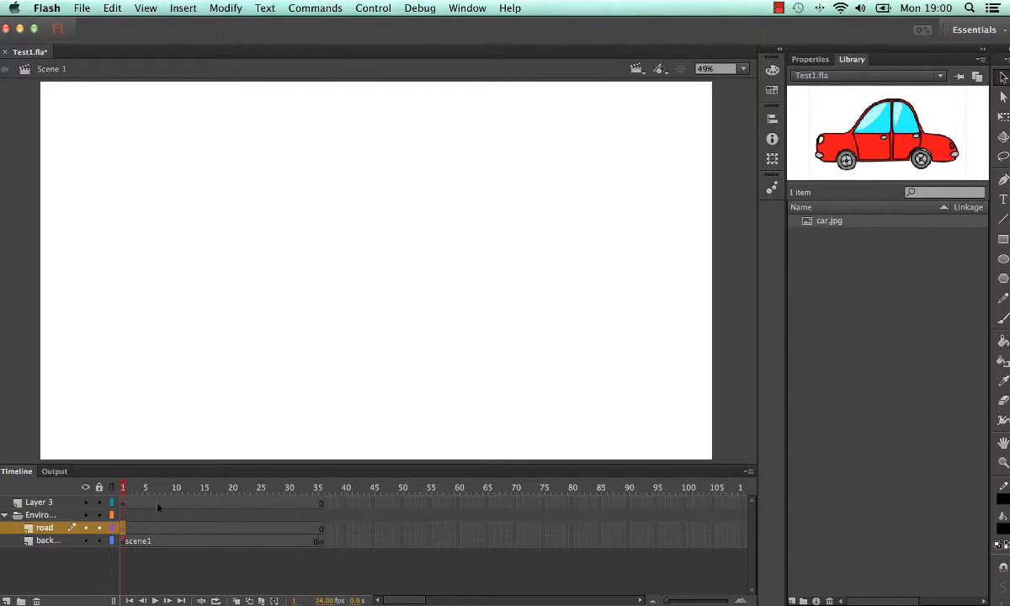
{"action": "left_click", "coordinate": [39, 502]}
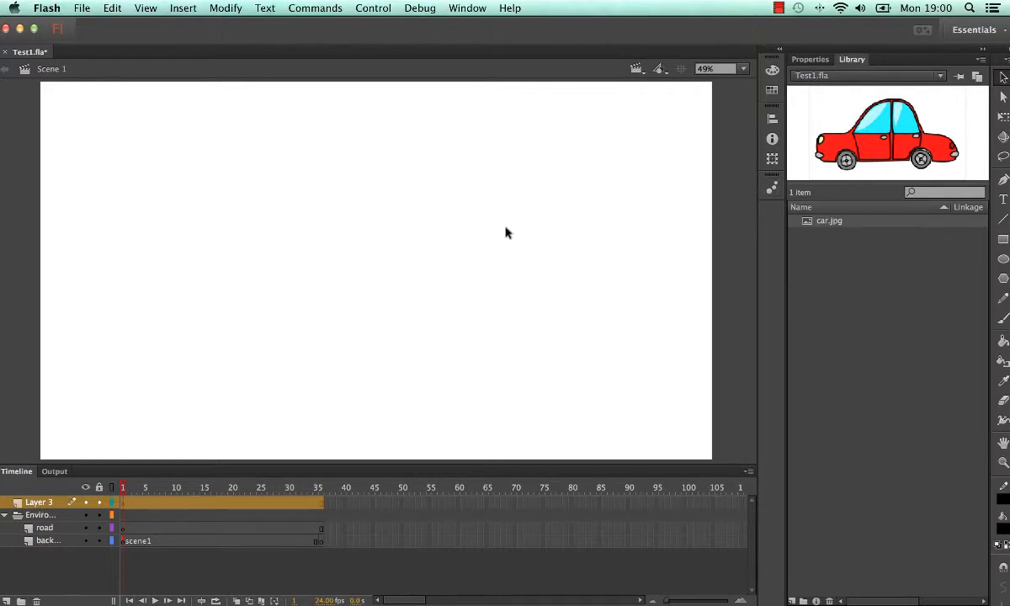
{"action": "left_click_drag", "start_coordinate": [896, 139], "coordinate": [420, 335]}
{"action": "left_click", "coordinate": [535, 306]}
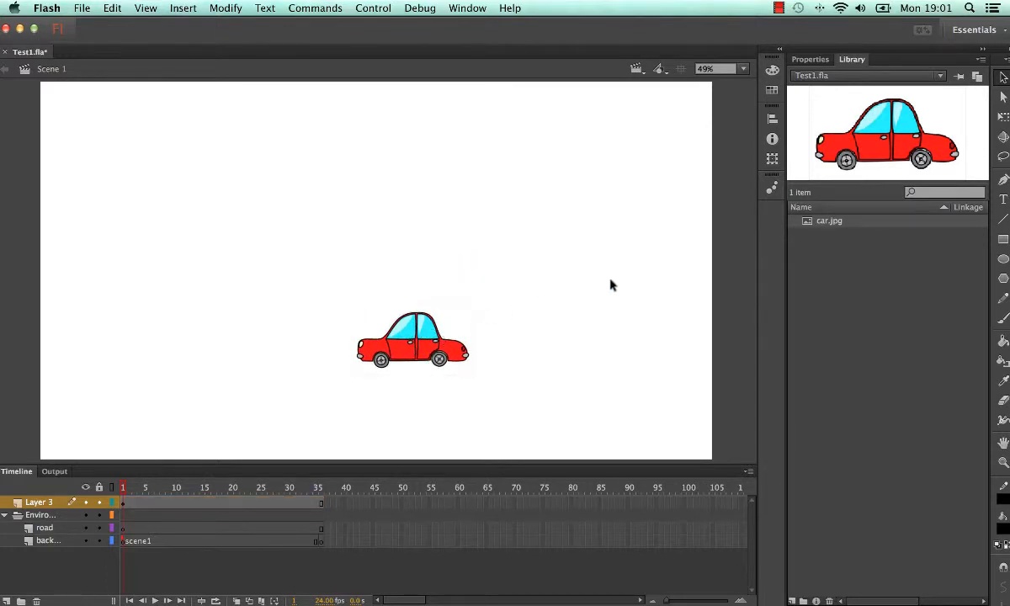
{"action": "left_click", "coordinate": [845, 225]}
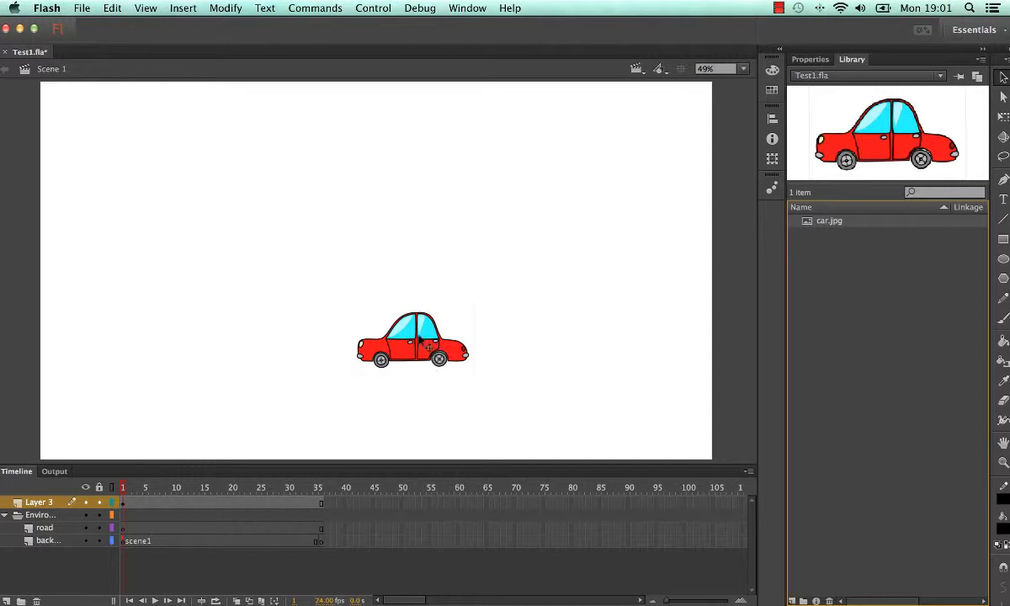
- Move the car image to the upper middle of the stage and deselect it
{"action": "left_click_drag", "start_coordinate": [411, 332], "coordinate": [414, 194]}
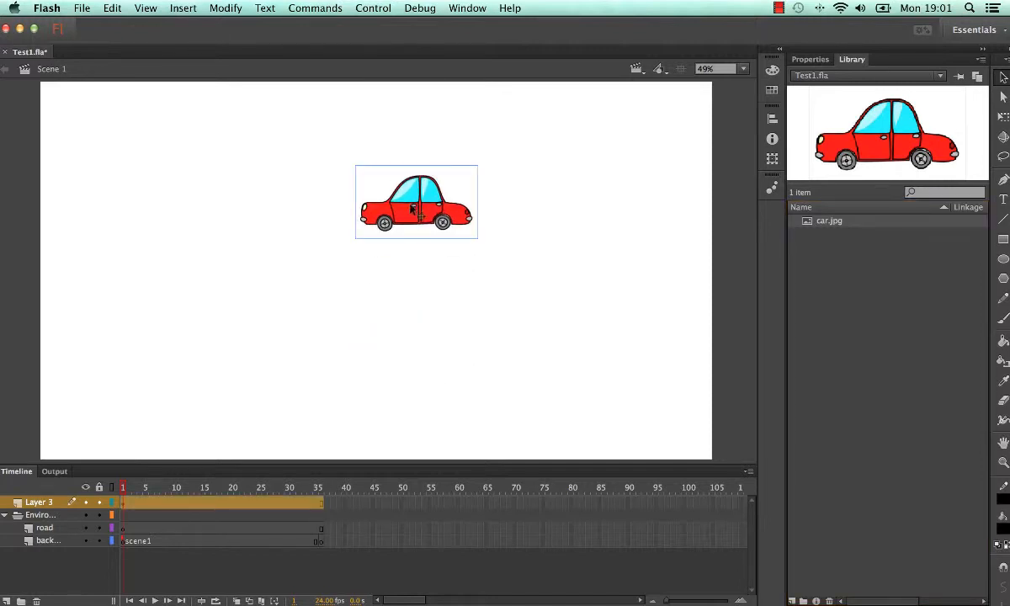
{"action": "left_click", "coordinate": [502, 211]}
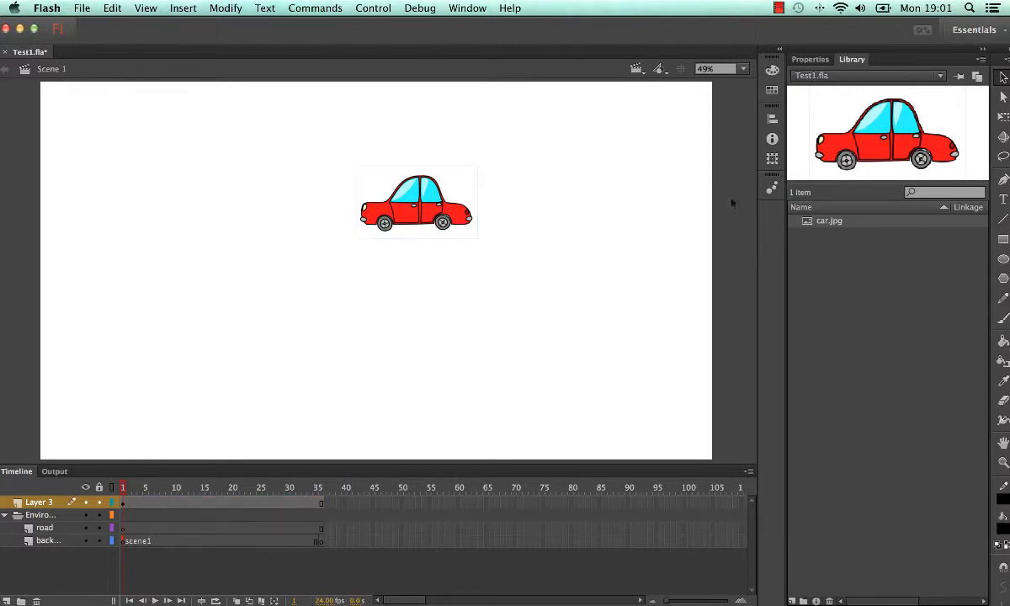
- Open the stage colour swatches in the document properties and choose white, #FFFFFF
{"action": "left_click", "coordinate": [810, 59]}
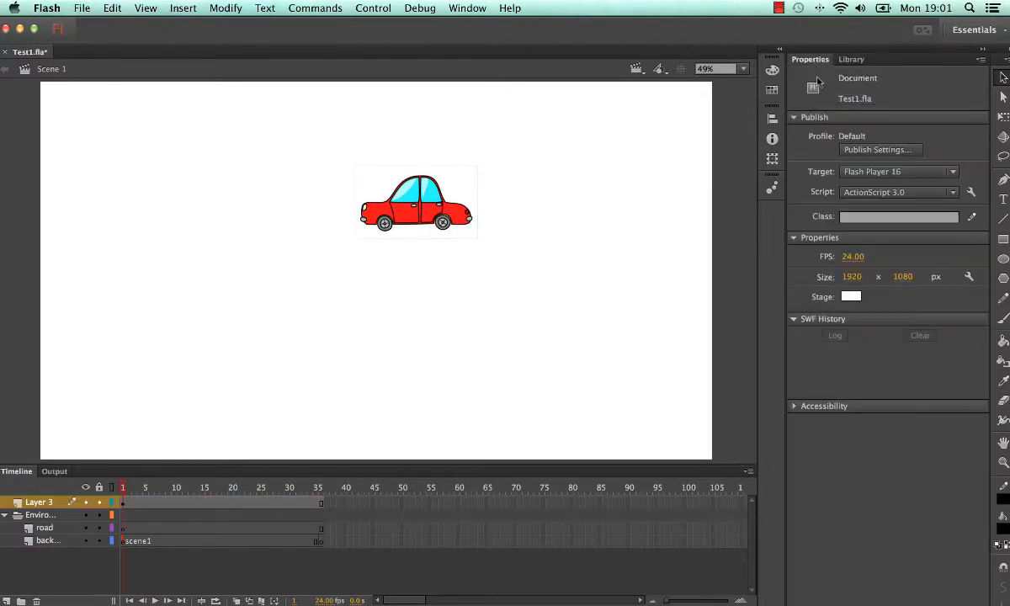
{"action": "left_click", "coordinate": [851, 296]}
{"action": "left_click", "coordinate": [698, 341]}
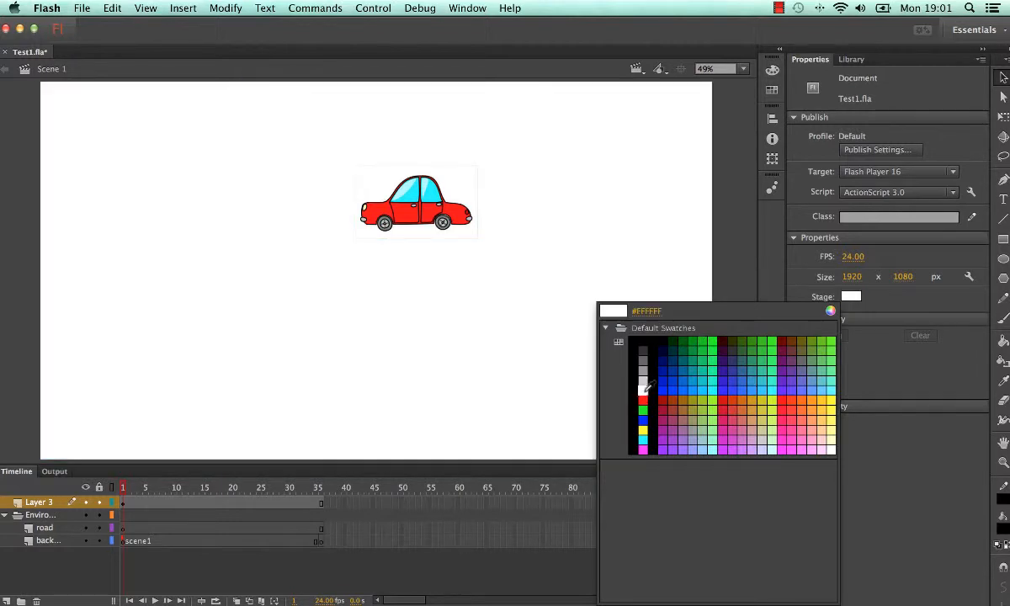
{"action": "left_click", "coordinate": [642, 390]}
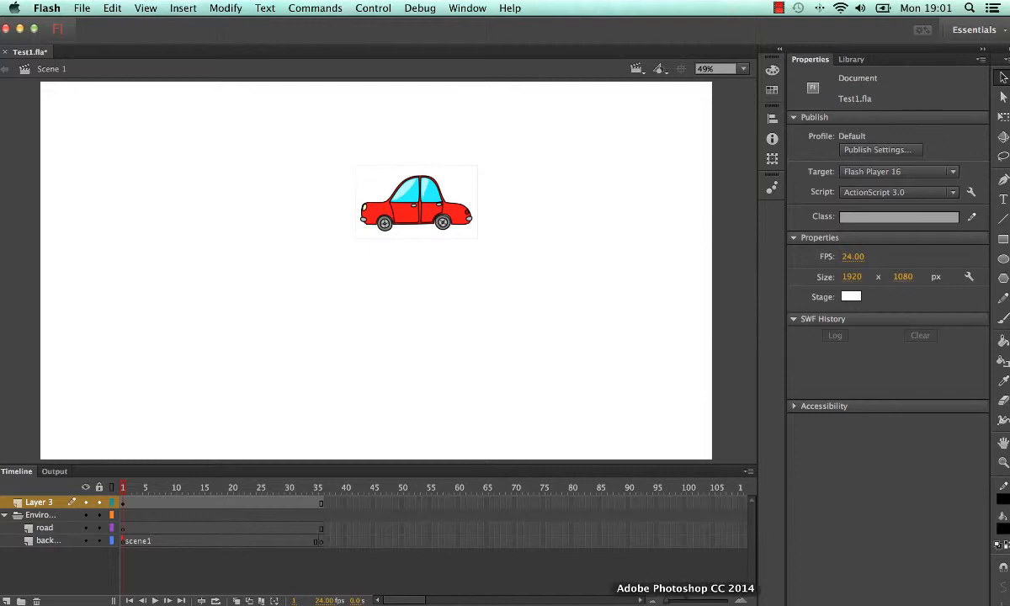
- Switch to Photoshop and open car.jpg from the VideoTutorial folder on the Desktop
{"action": "left_click", "coordinate": [685, 602]}
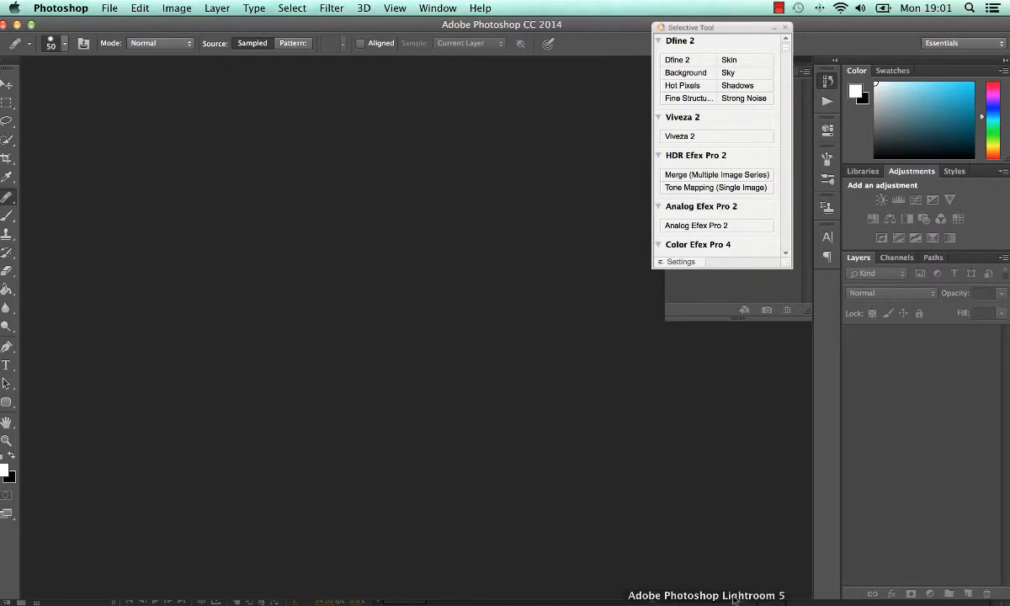
{"action": "left_click", "coordinate": [109, 9]}
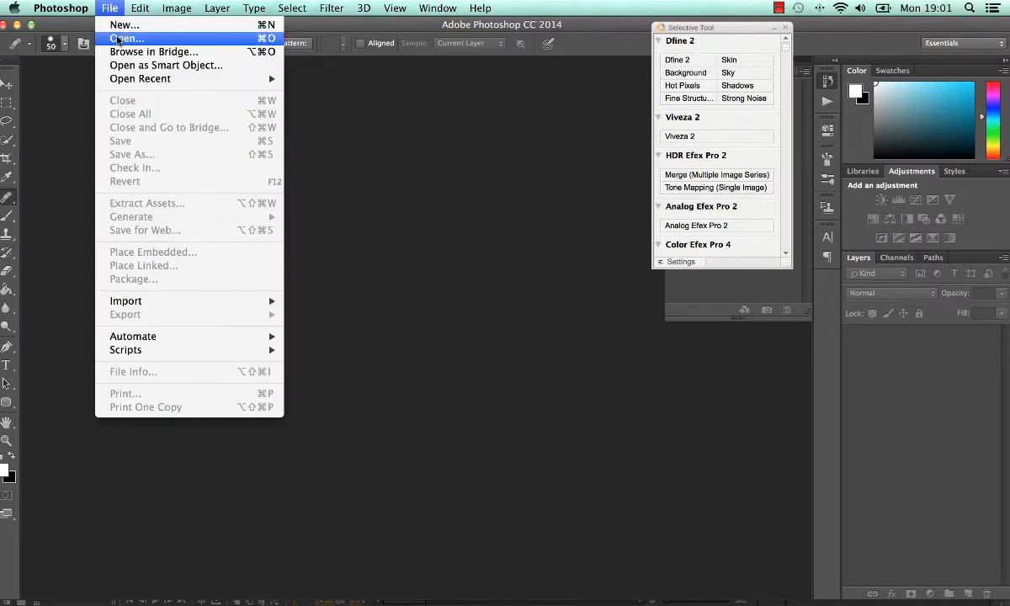
{"action": "left_click", "coordinate": [117, 38]}
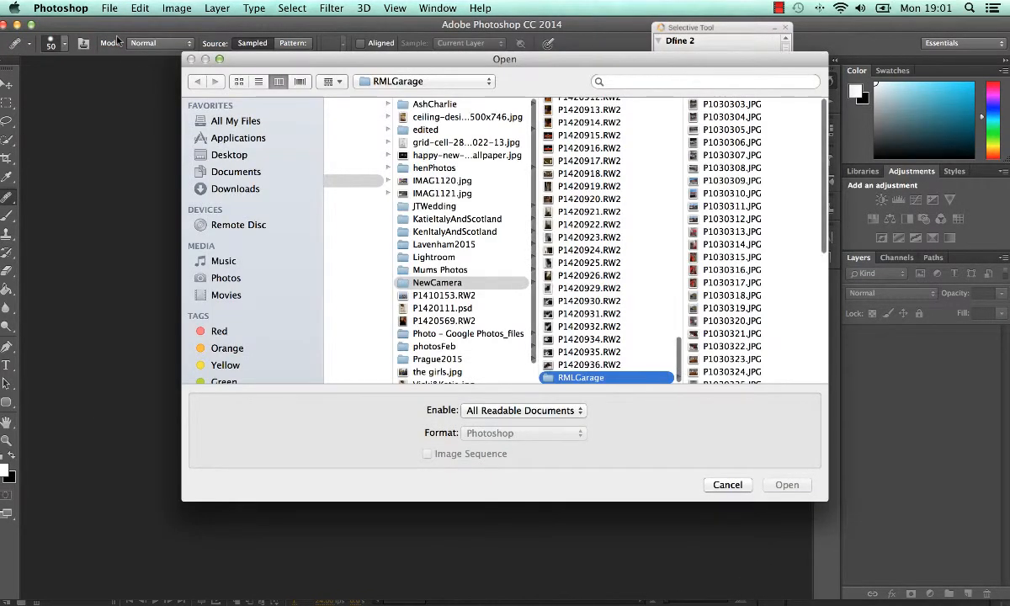
{"action": "left_click", "coordinate": [228, 155]}
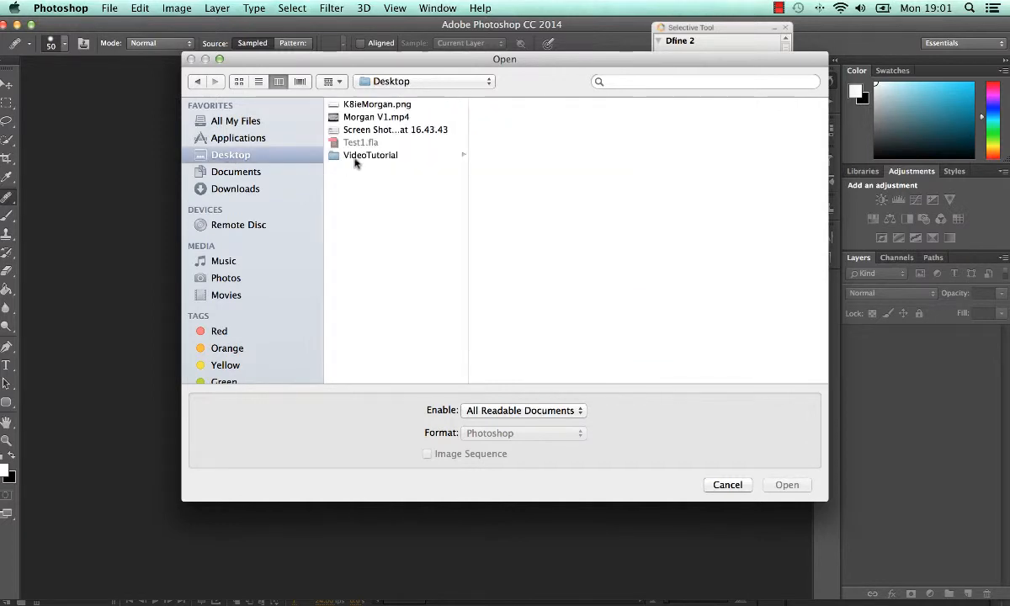
{"action": "left_click", "coordinate": [337, 156]}
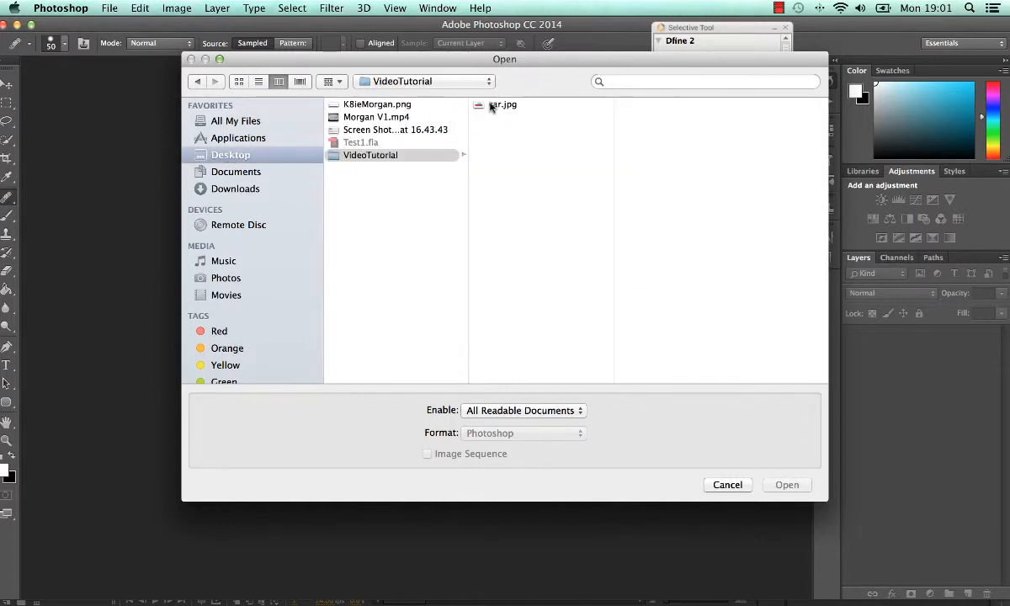
{"action": "left_click", "coordinate": [496, 106]}
{"action": "left_click", "coordinate": [783, 484]}
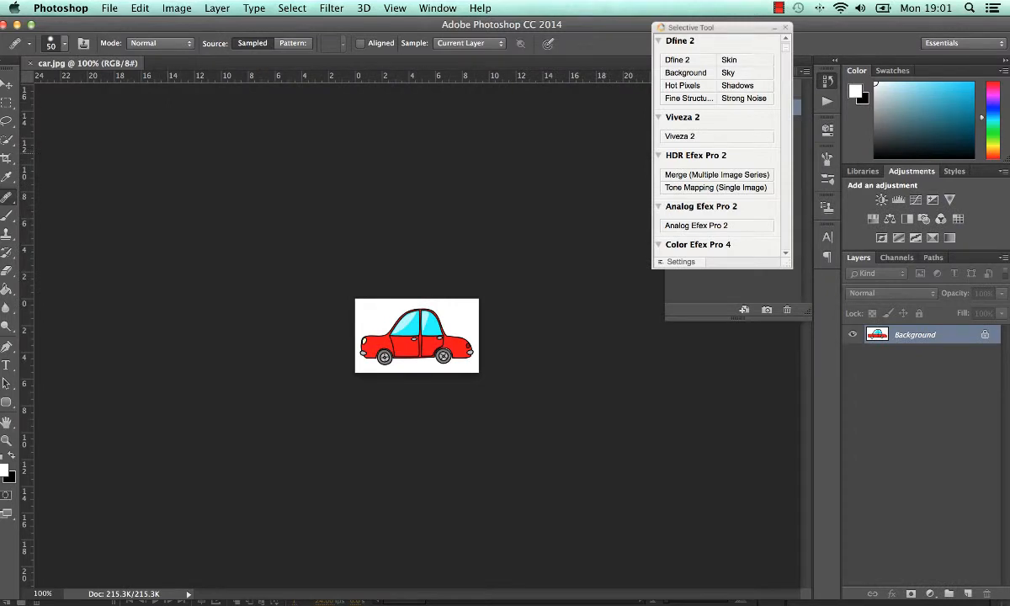
- Convert the locked Background layer into a regular layer, and collapse the floating Selective Tool and History panels
{"action": "left_click", "coordinate": [7, 140]}
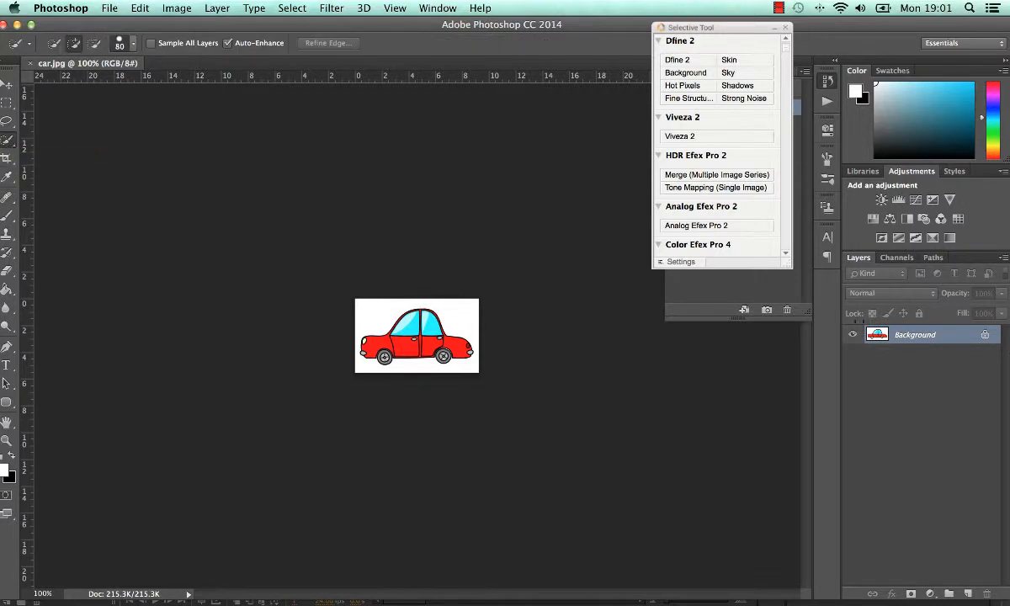
{"action": "double_click", "coordinate": [932, 336]}
{"action": "left_click", "coordinate": [627, 260]}
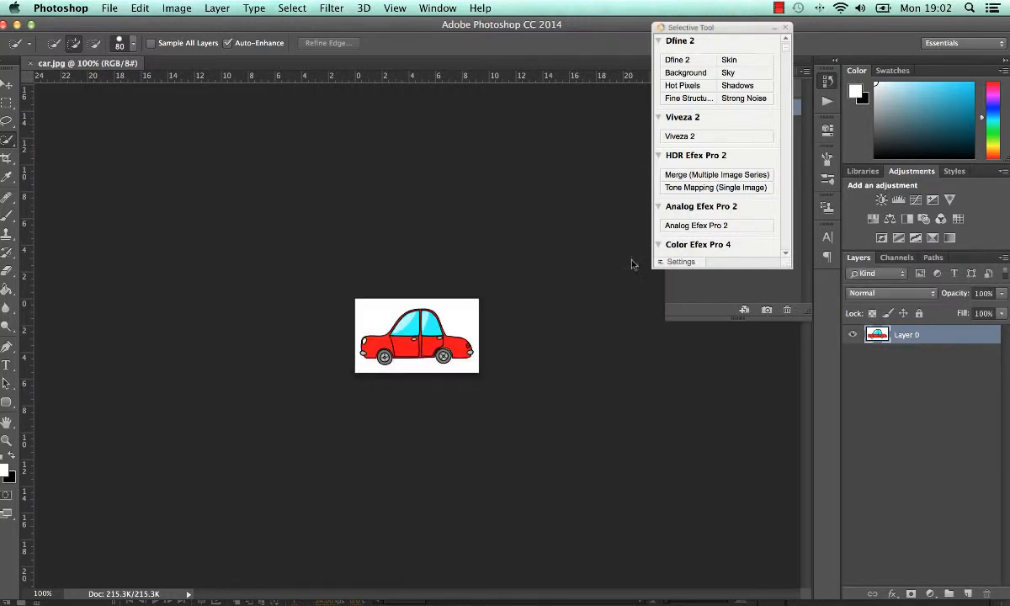
{"action": "left_click", "coordinate": [773, 28]}
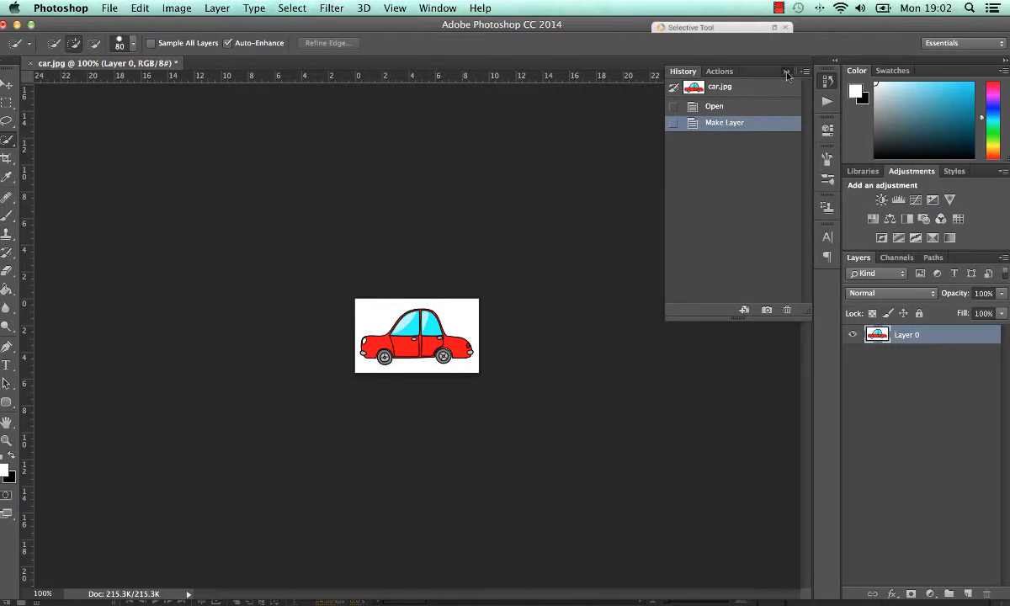
{"action": "left_click", "coordinate": [785, 73]}
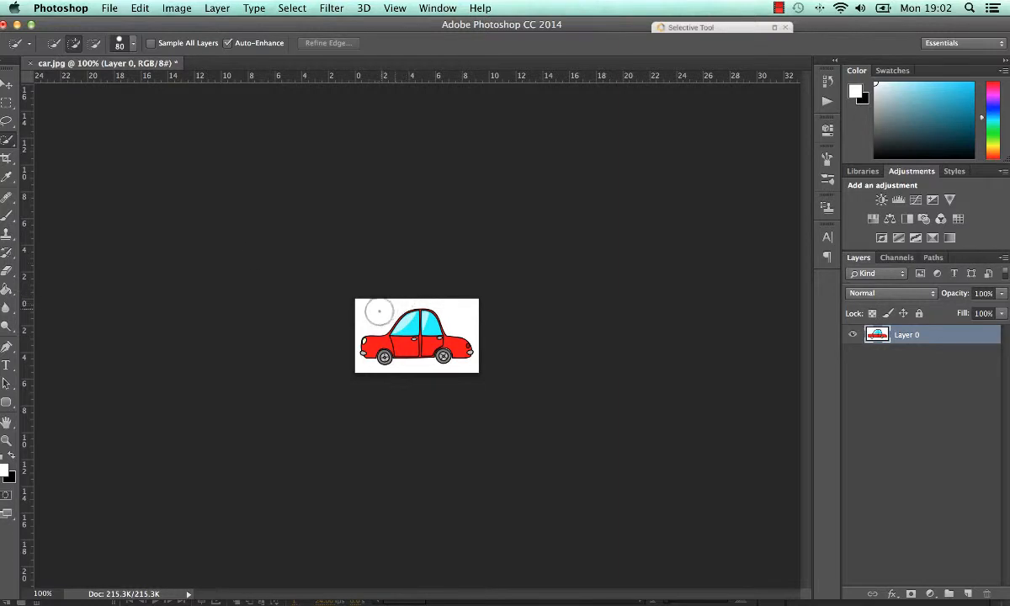
- Try to select the white background around the car with the Quick Selection tool, and clear the selection
{"action": "mouse_move", "coordinate": [350, 296]}
{"action": "left_mouse_down"}
{"action": "mouse_move", "coordinate": [421, 296]}
{"action": "mouse_move", "coordinate": [462, 312]}
{"action": "mouse_move", "coordinate": [402, 363]}
{"action": "mouse_move", "coordinate": [350, 339]}
{"action": "left_mouse_up"}
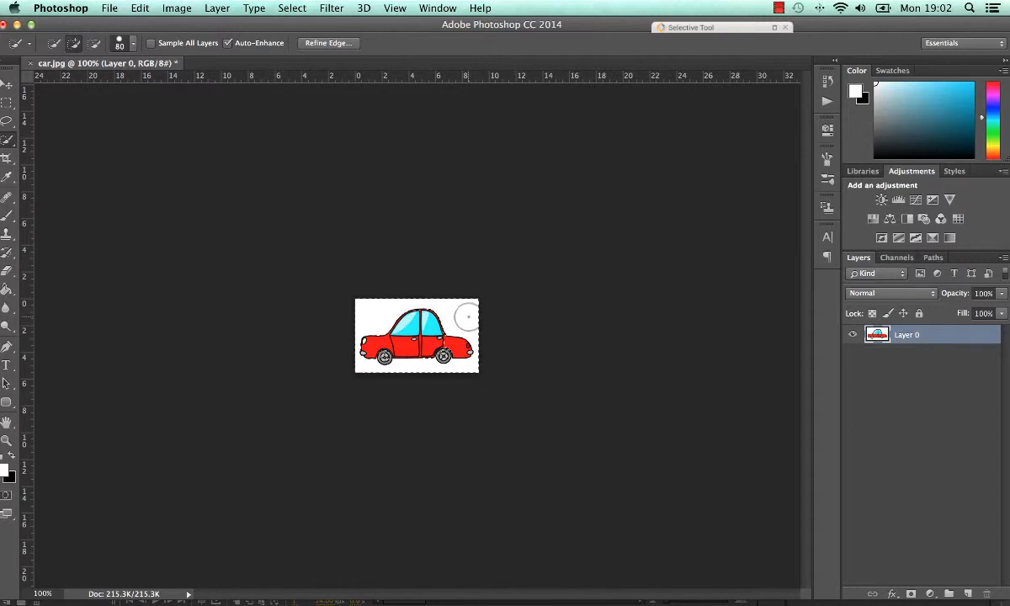
{"action": "key", "text": "super+d"}
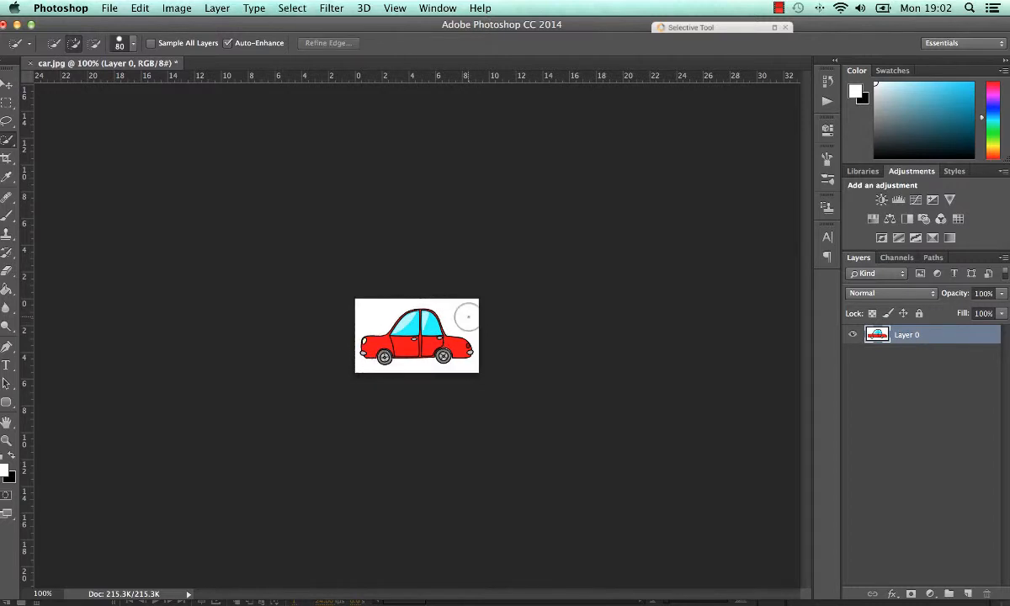
- Select the white background around the car with the Magic Wand tool and delete it
{"action": "left_click", "coordinate": [8, 139]}
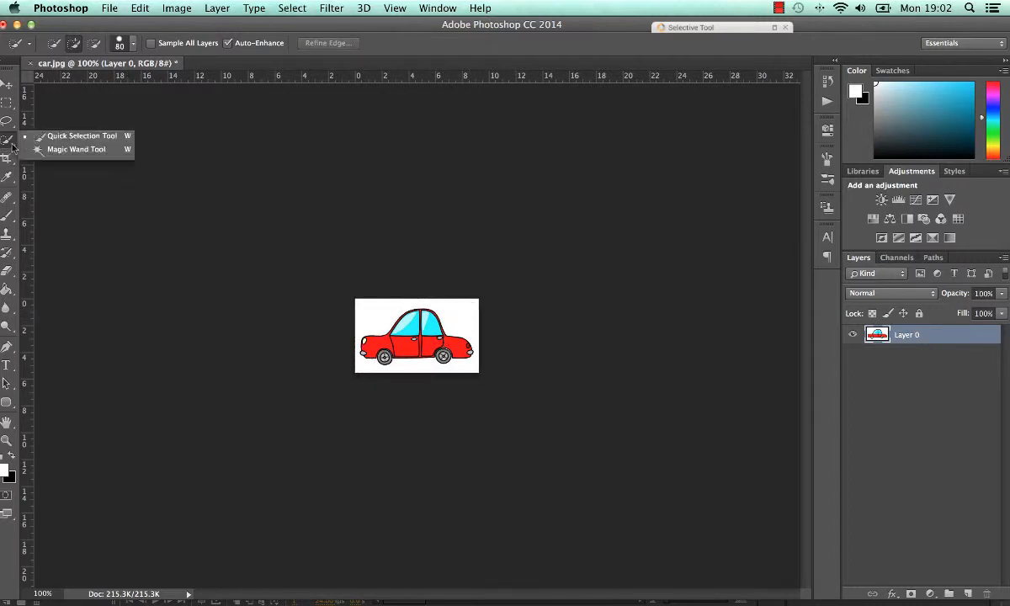
{"action": "left_click", "coordinate": [75, 149]}
{"action": "left_click", "coordinate": [379, 317]}
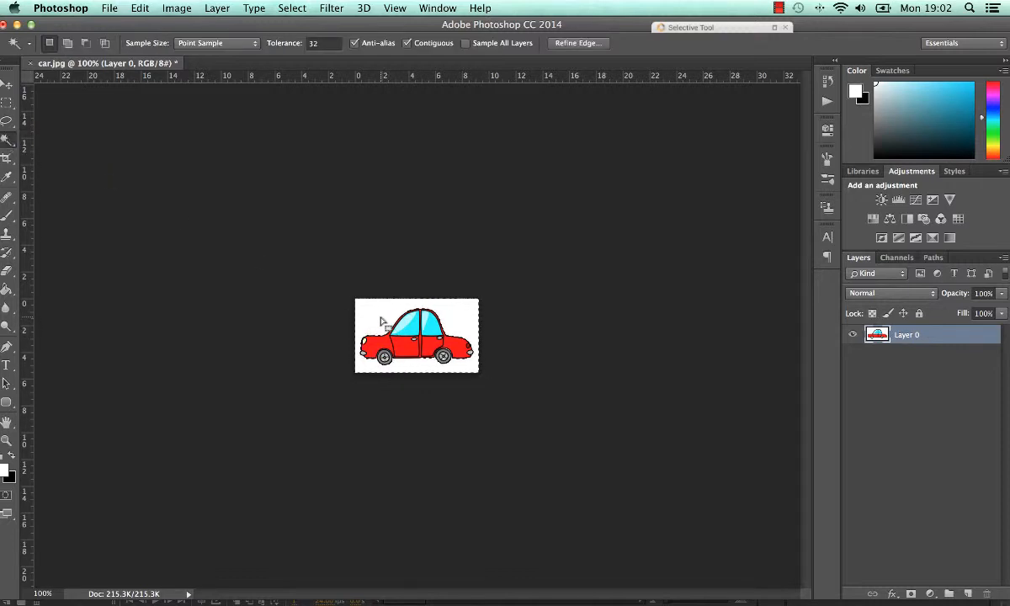
{"action": "key", "text": "Delete"}
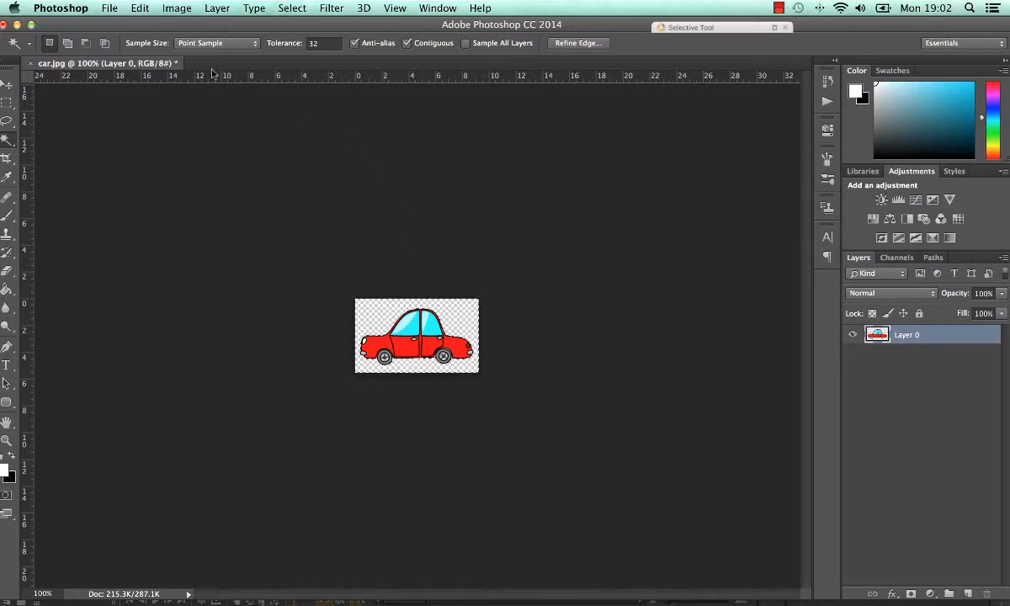
- Save the cut-out car as car.png in the VideoTutorial folder, with Smallest / Slow compression and no interlacing
{"action": "left_click", "coordinate": [113, 12]}
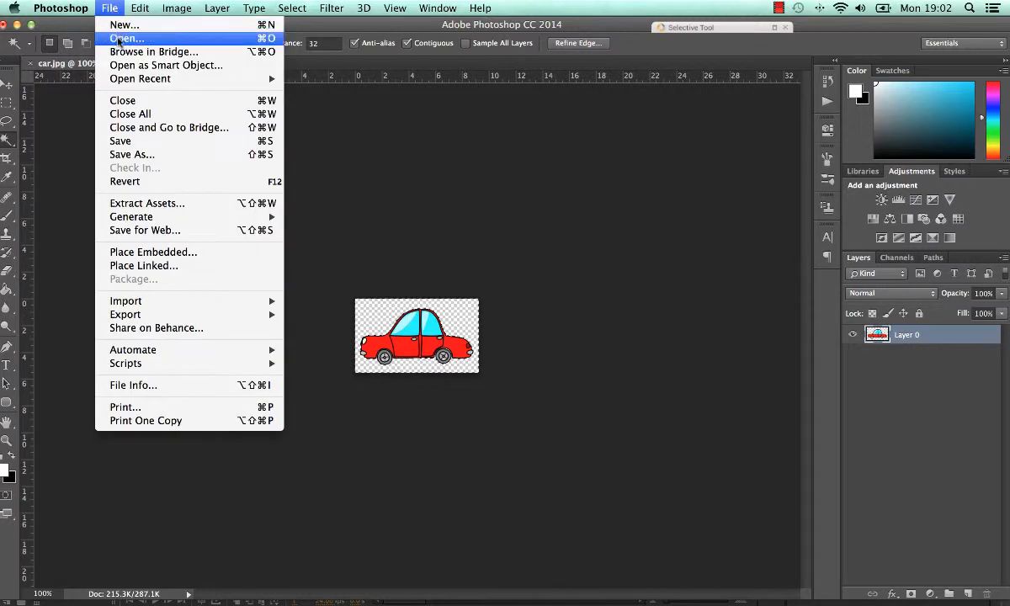
{"action": "left_click", "coordinate": [143, 153]}
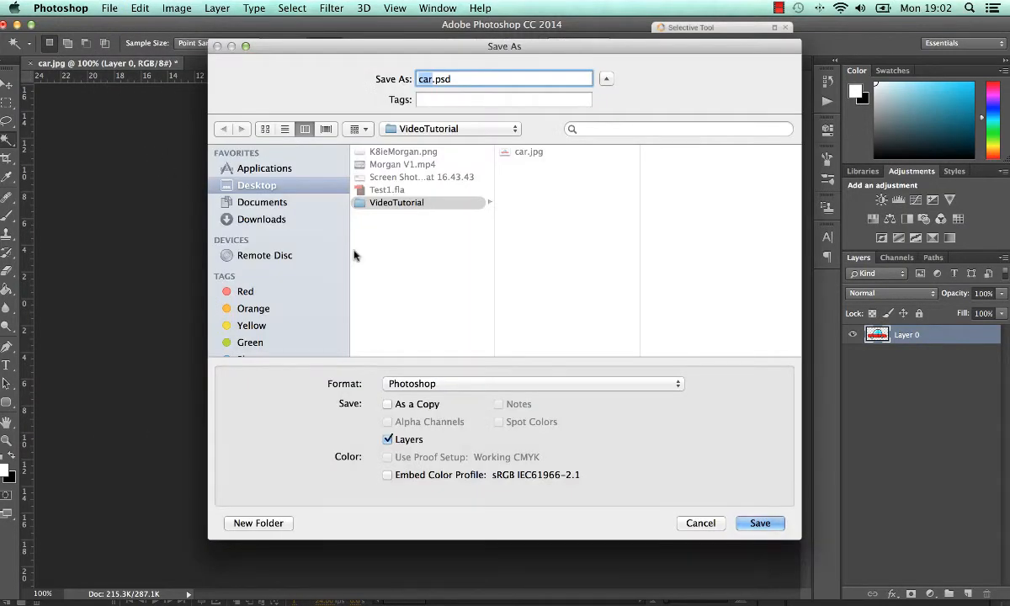
{"action": "left_click", "coordinate": [577, 386]}
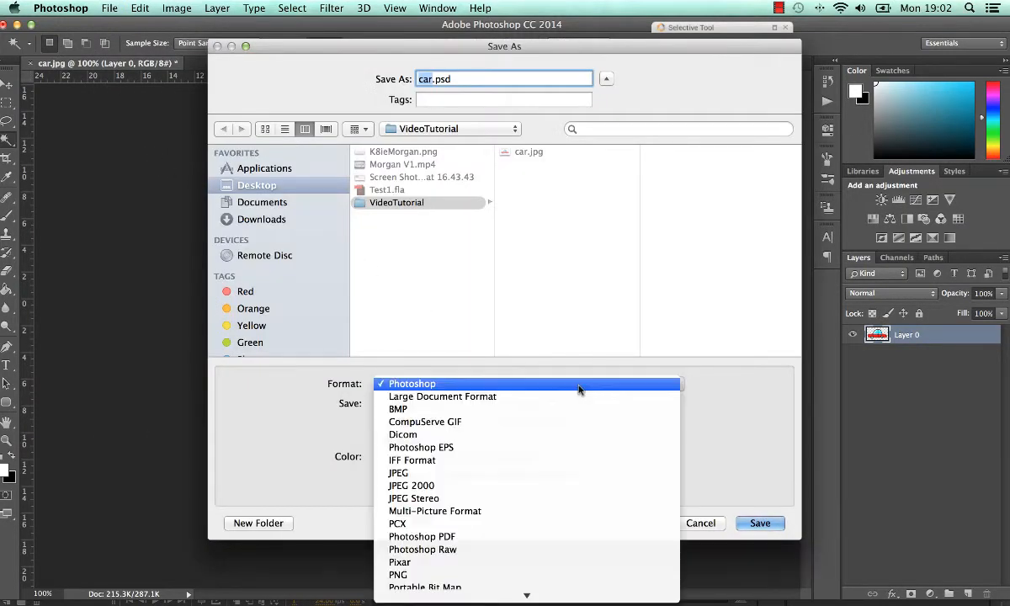
{"action": "left_click", "coordinate": [488, 575]}
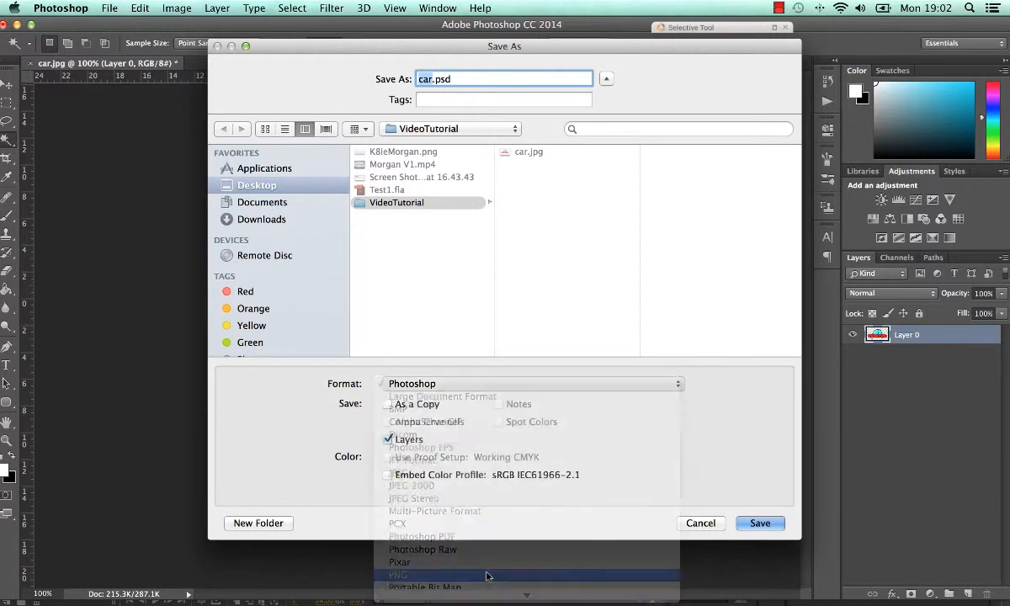
{"action": "left_click", "coordinate": [762, 523]}
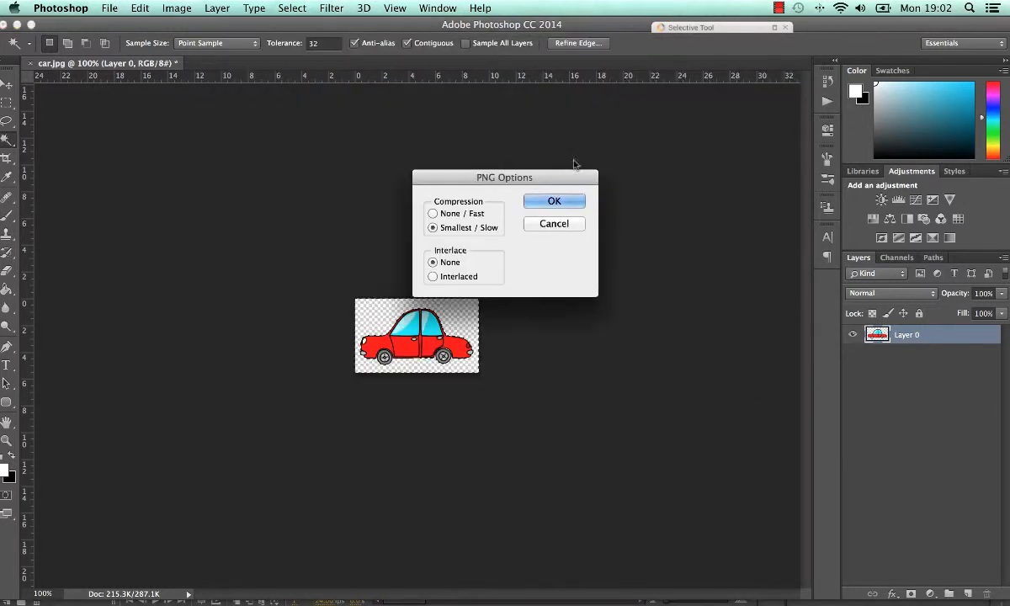
{"action": "left_click", "coordinate": [564, 197]}
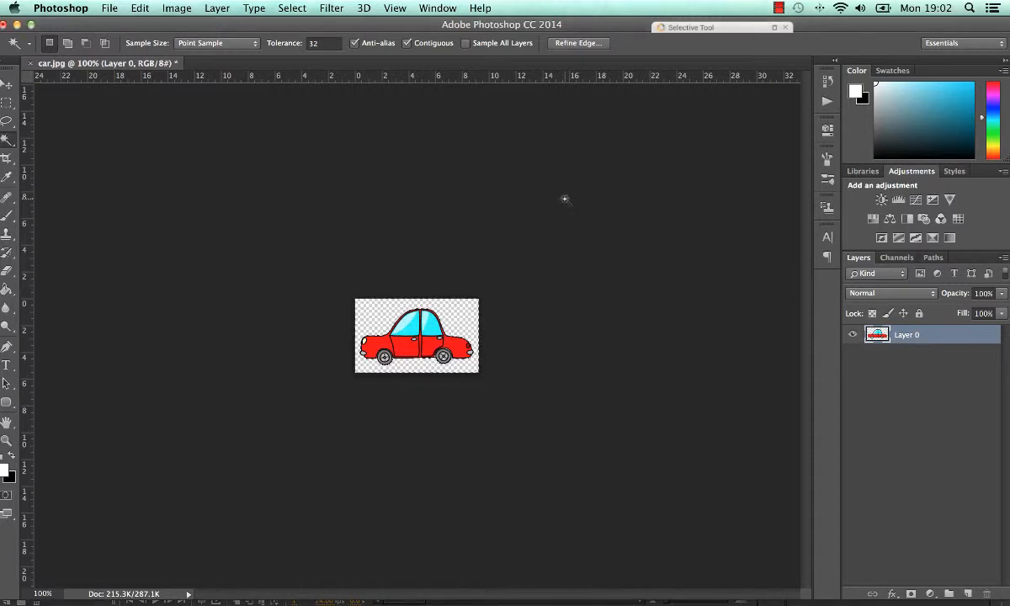
- Quit Photoshop without saving the changes to car.jpg, returning to the Test1.fla document in Flash
{"action": "left_click", "coordinate": [67, 8]}
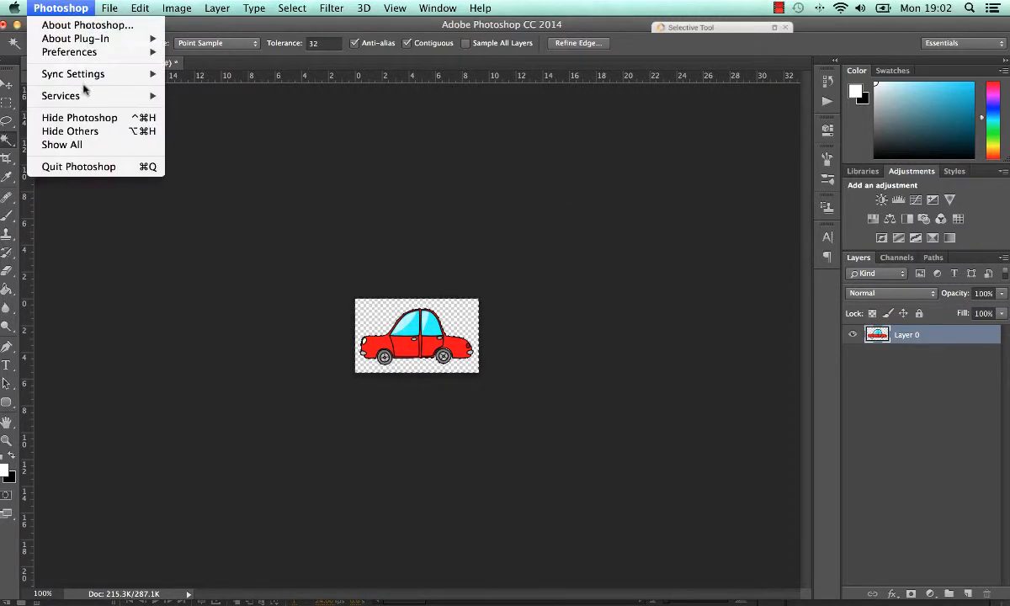
{"action": "left_click", "coordinate": [97, 167]}
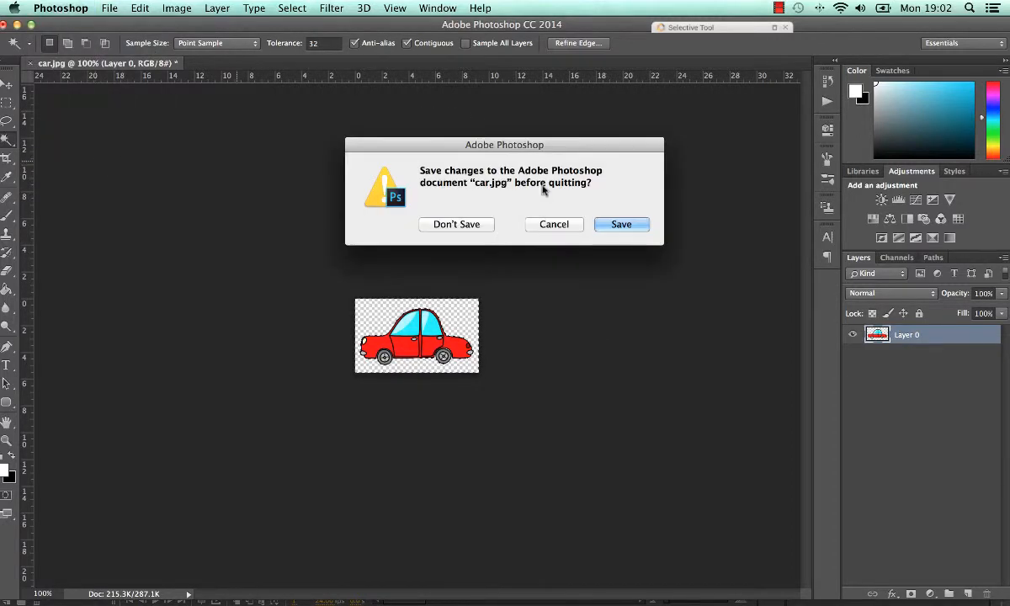
{"action": "left_click", "coordinate": [474, 226]}
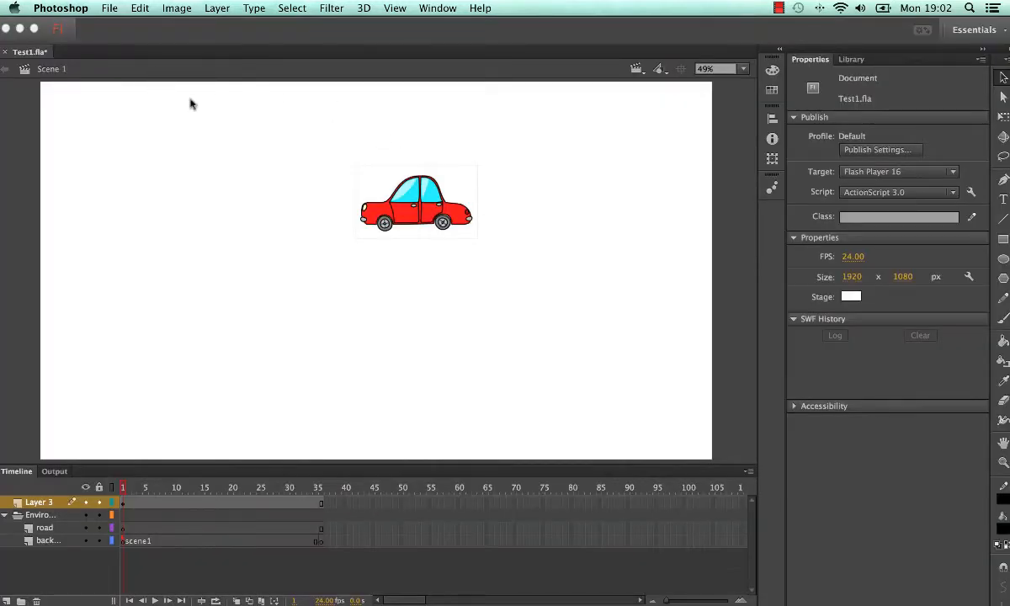
- Delete the car image from the stage and remove car.jpg from the document's library
{"action": "left_click", "coordinate": [428, 204]}
{"action": "key", "text": "Delete"}
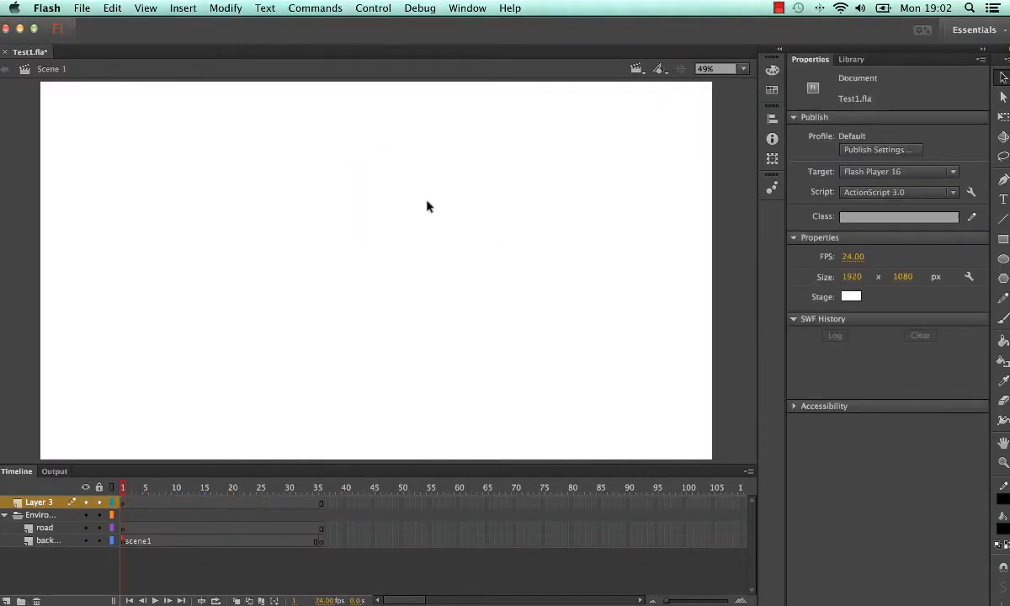
{"action": "left_click", "coordinate": [857, 59]}
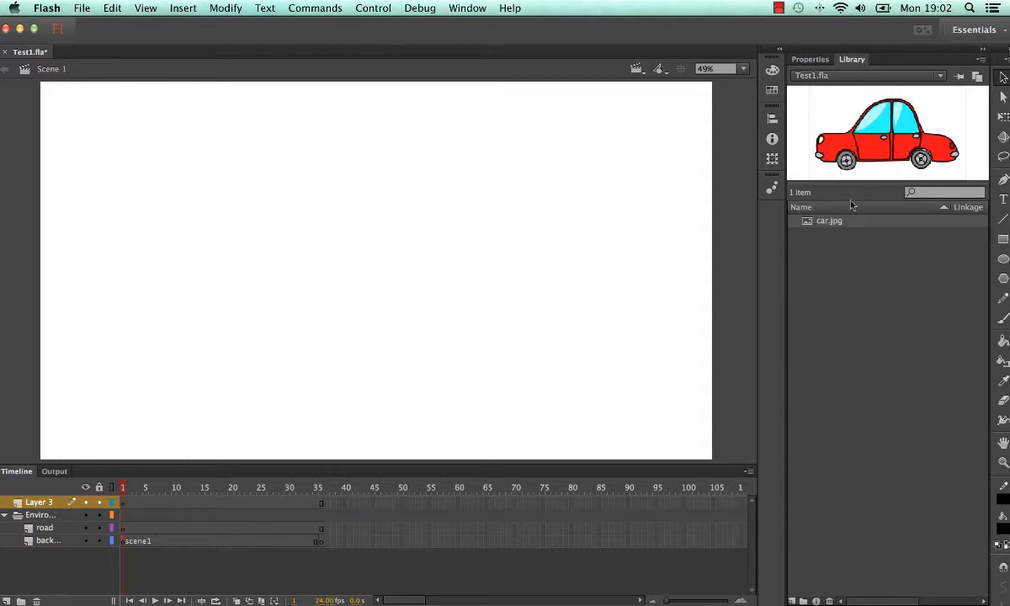
{"action": "left_click_drag", "start_coordinate": [833, 226], "coordinate": [830, 601]}
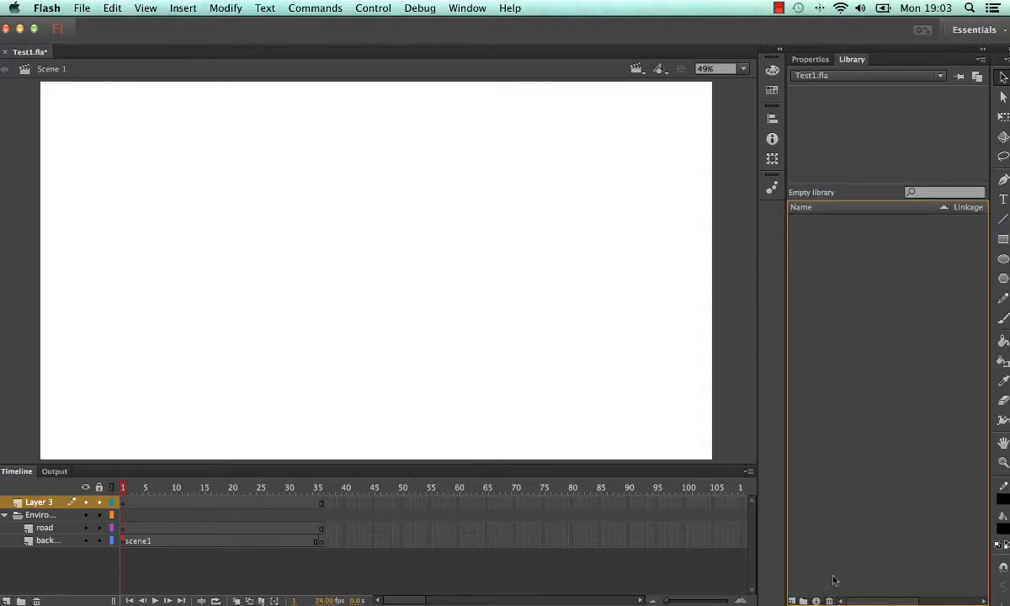
- Import car.png from the VideoTutorial folder into the document's library
{"action": "left_click", "coordinate": [89, 11]}
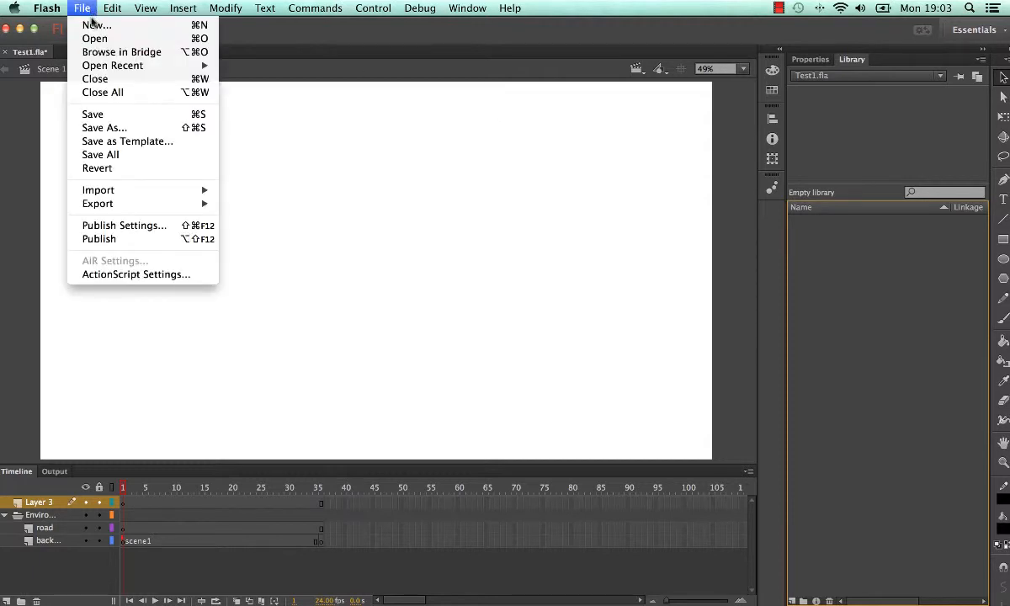
{"action": "mouse_move", "coordinate": [185, 189]}
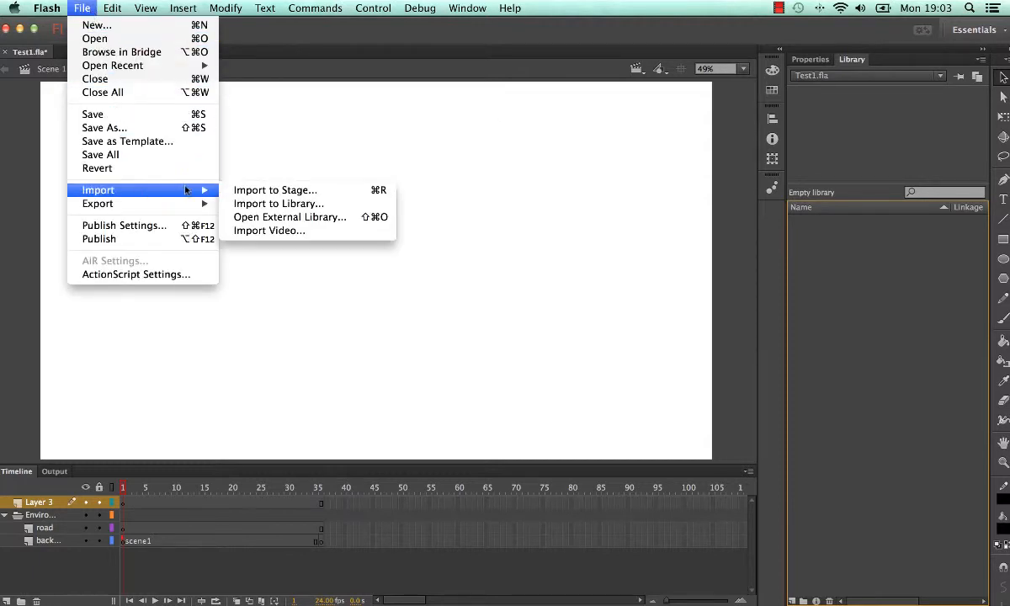
{"action": "left_click", "coordinate": [255, 203]}
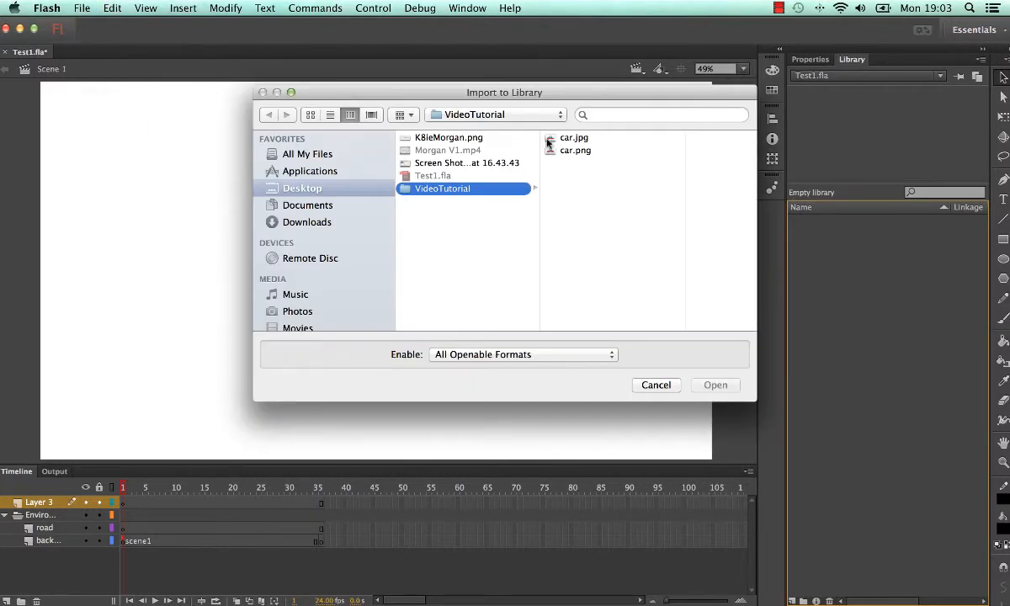
{"action": "left_click", "coordinate": [570, 151]}
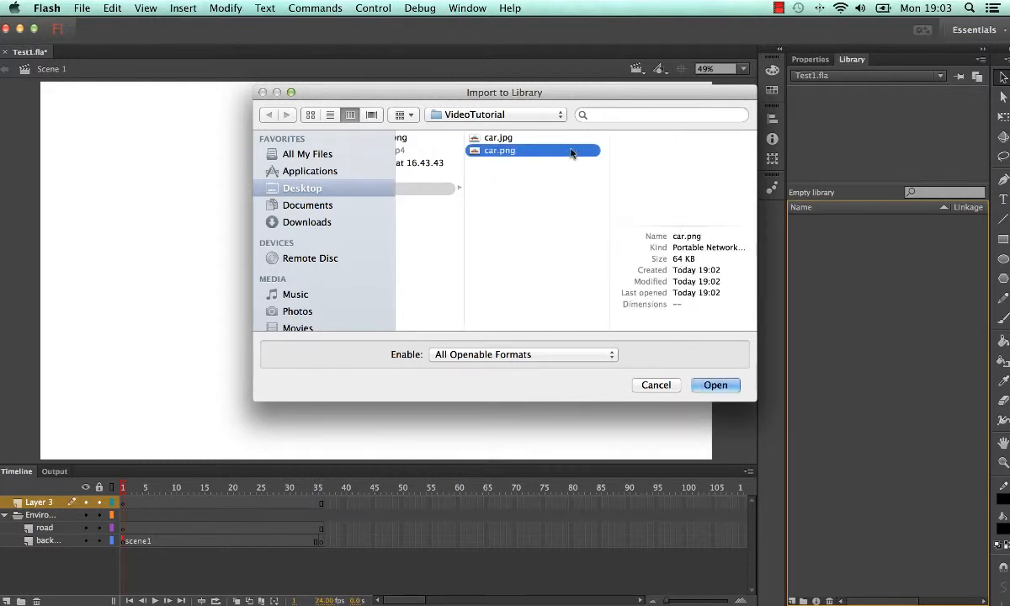
{"action": "left_click", "coordinate": [716, 386]}
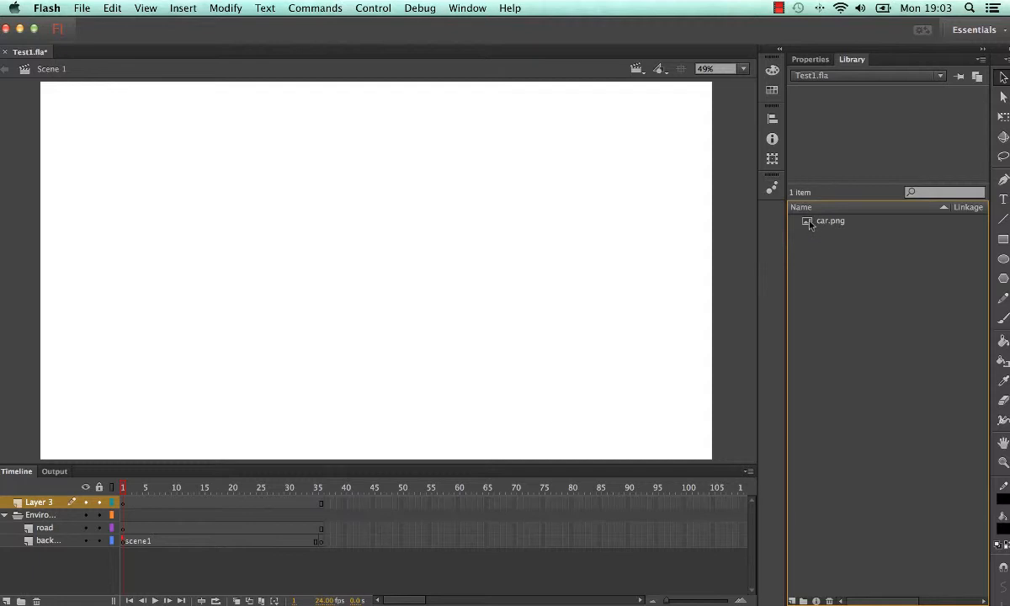
- Place car.png from the library on the stage and try different stage background colours behind it
{"action": "left_click_drag", "start_coordinate": [807, 221], "coordinate": [439, 242]}
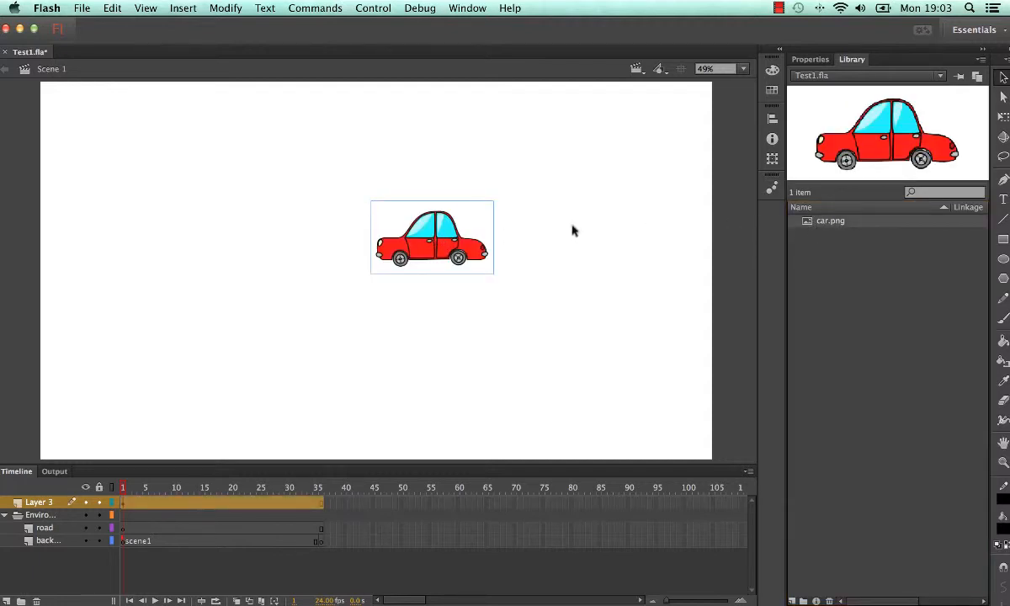
{"action": "left_click", "coordinate": [809, 59]}
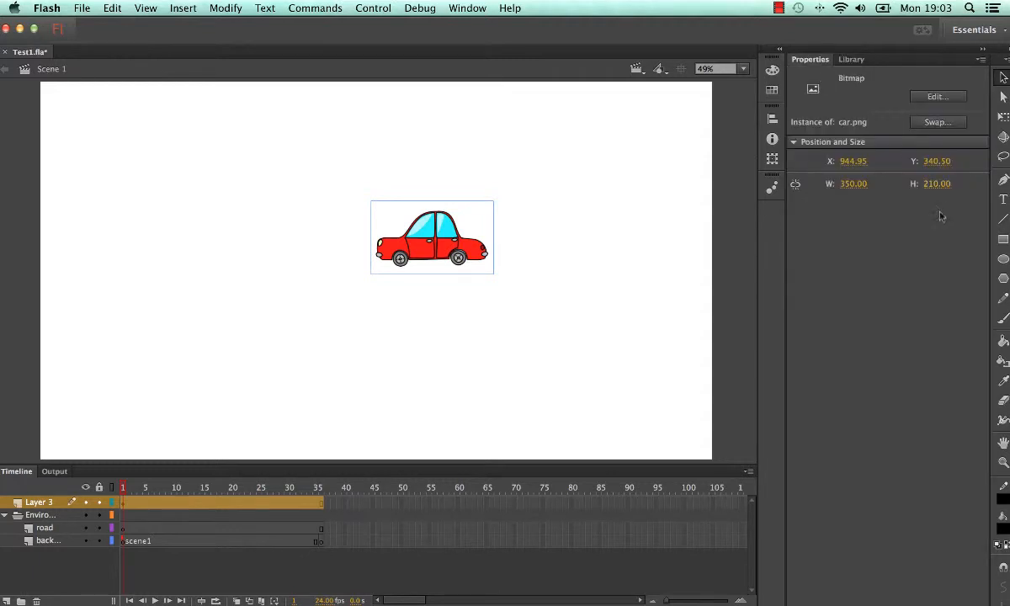
{"action": "left_click", "coordinate": [571, 187]}
{"action": "left_click", "coordinate": [850, 296]}
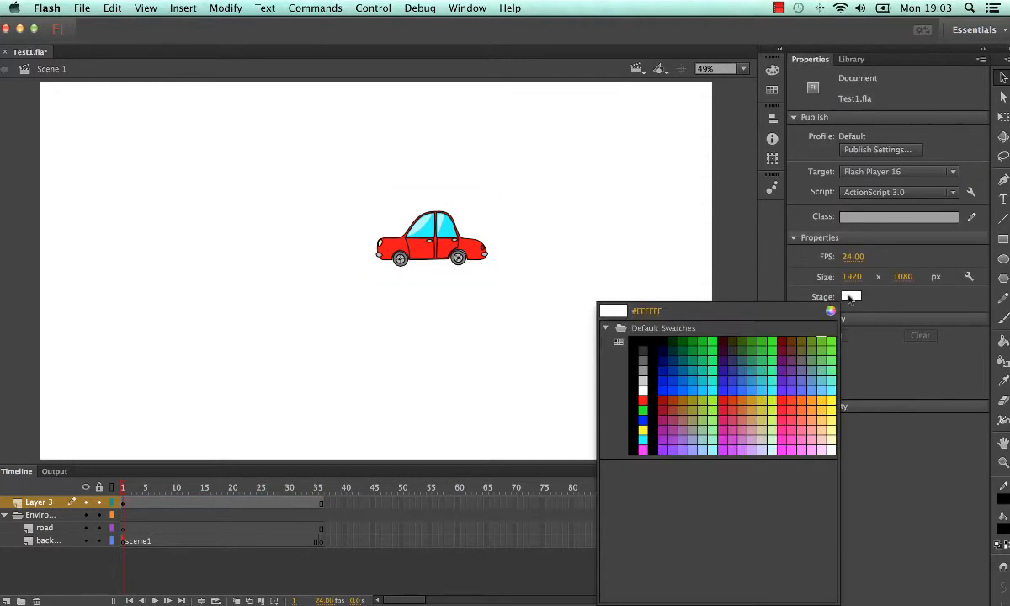
{"action": "left_click", "coordinate": [821, 340]}
{"action": "left_click", "coordinate": [644, 387]}
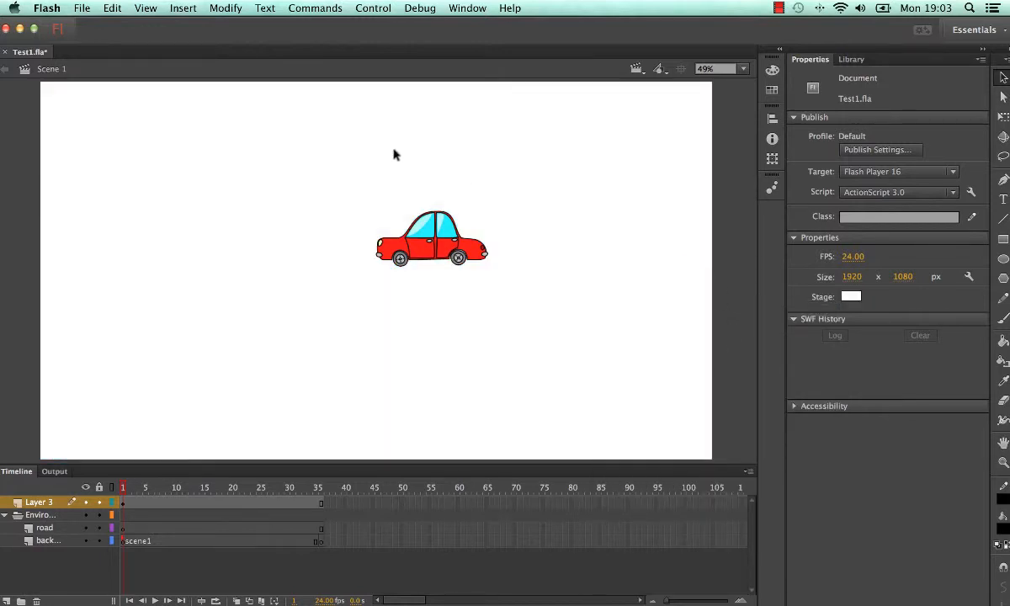
- Move the car around the stage to about X 1271, Y 407, and delete it from the stage
{"action": "left_click_drag", "start_coordinate": [459, 257], "coordinate": [522, 345]}
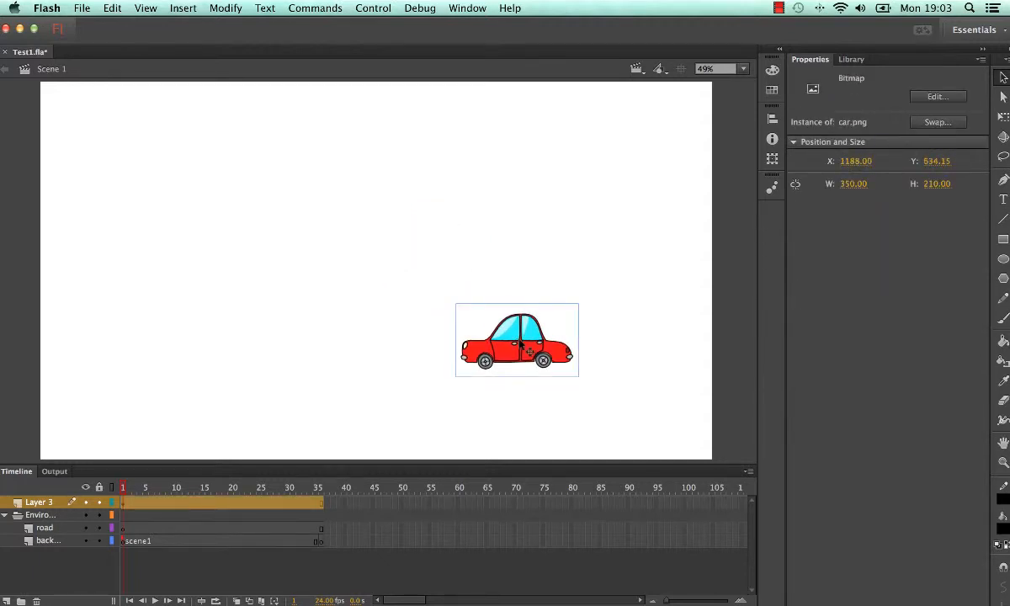
{"action": "left_click_drag", "start_coordinate": [522, 343], "coordinate": [551, 266]}
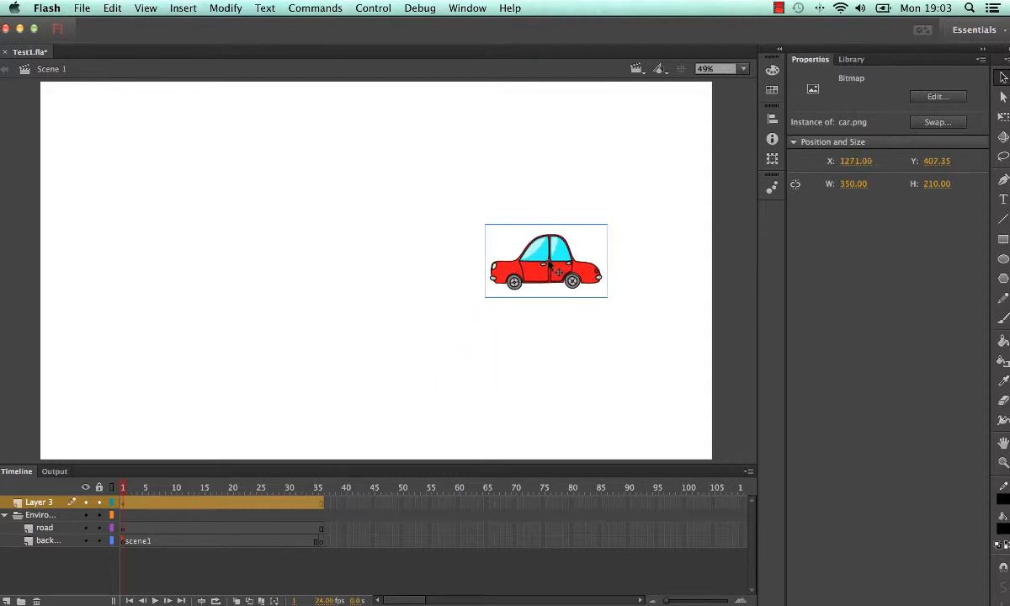
{"action": "key", "text": "Delete"}
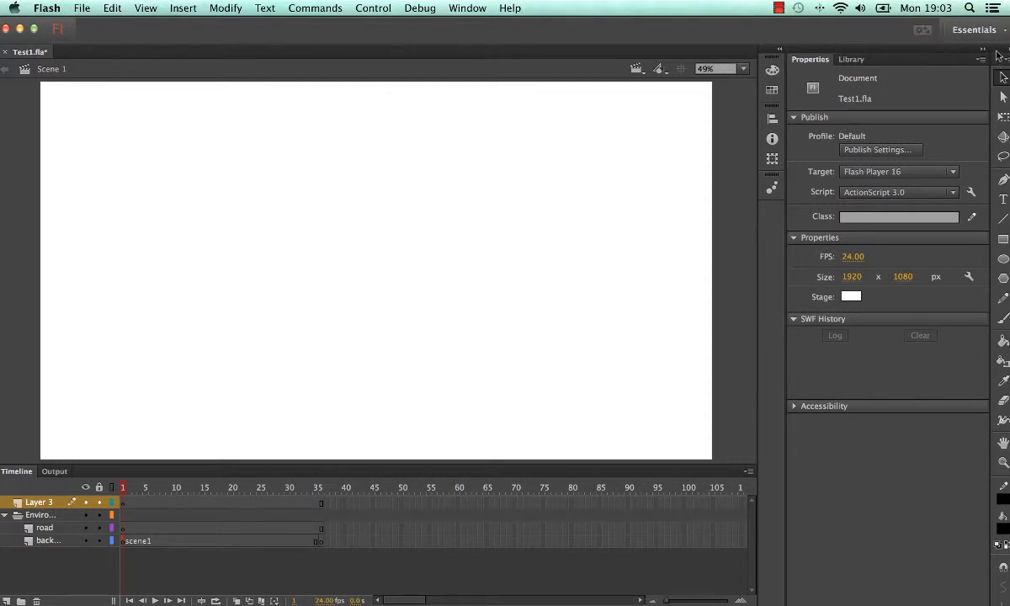
- Undock the panels and reset the Essentials workspace to its original layout
{"action": "mouse_move", "coordinate": [992, 56]}
{"action": "left_mouse_down"}
{"action": "mouse_move", "coordinate": [929, 59]}
{"action": "mouse_move", "coordinate": [1004, 59]}
{"action": "left_mouse_up"}
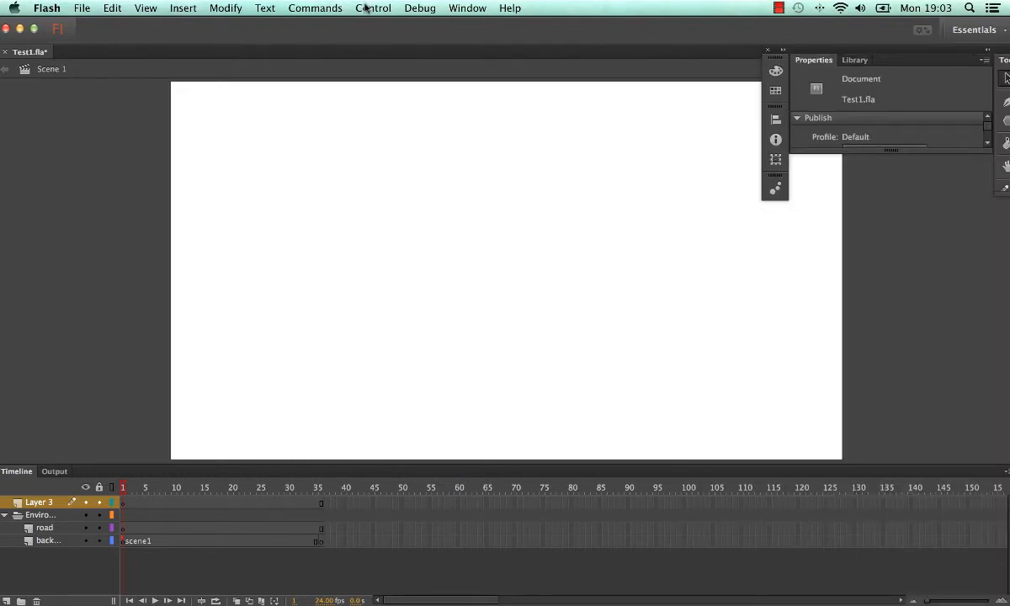
{"action": "left_click", "coordinate": [462, 8]}
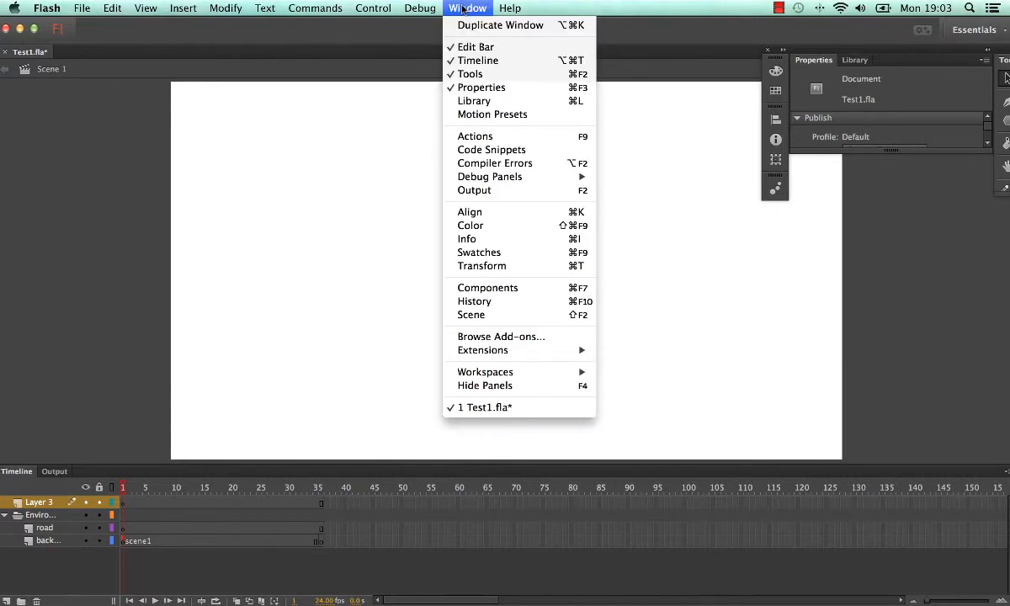
{"action": "mouse_move", "coordinate": [511, 378]}
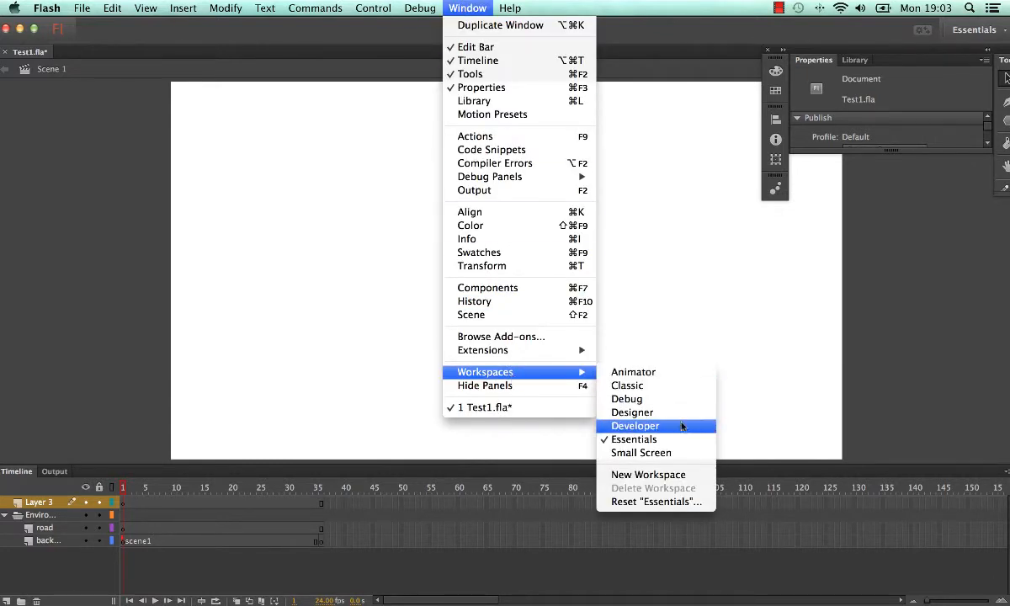
{"action": "left_click", "coordinate": [682, 504]}
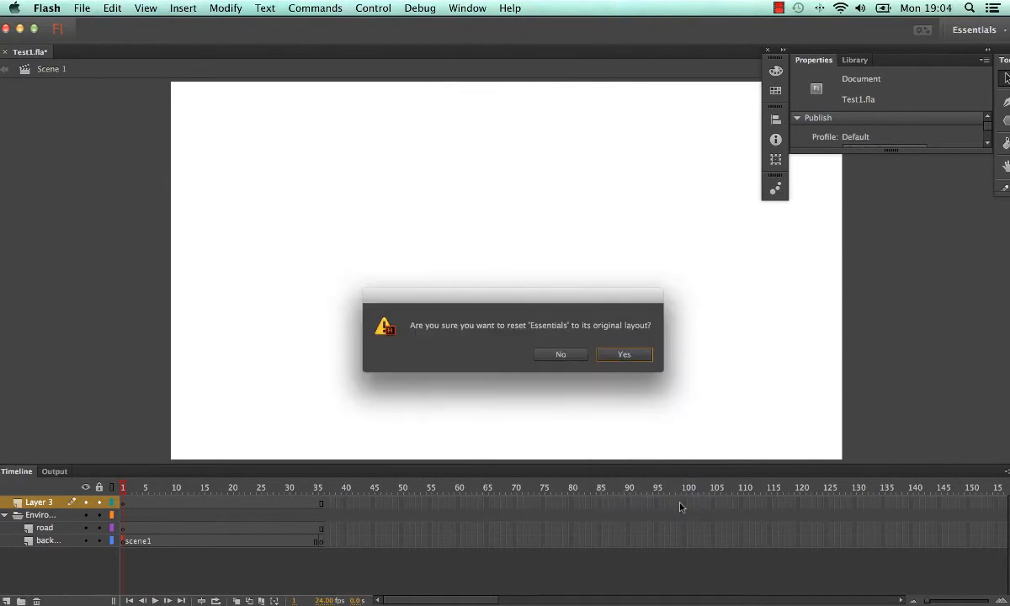
{"action": "left_click", "coordinate": [624, 357]}
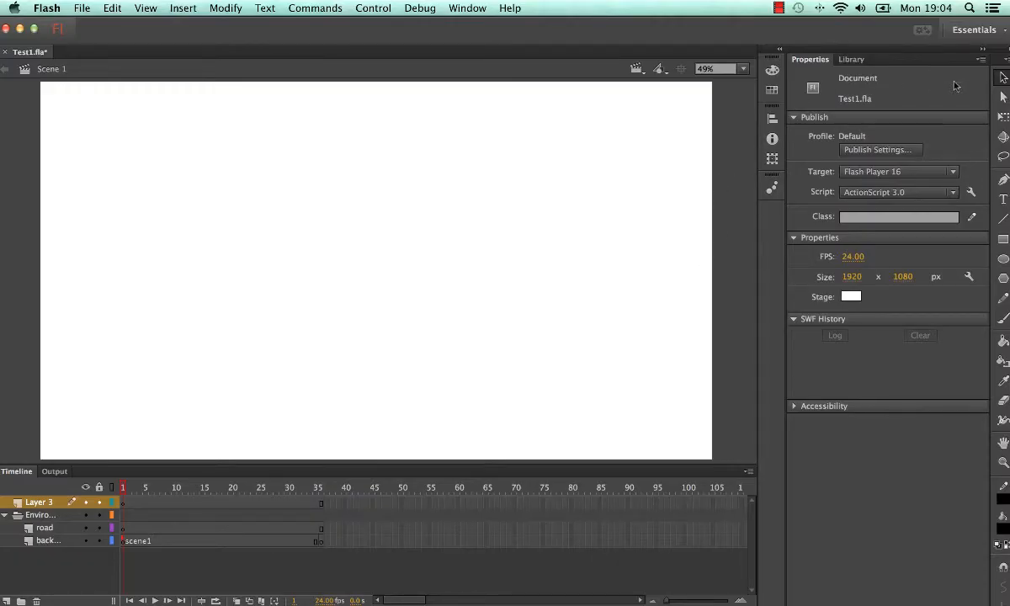
- Dock the Tools panel along the workspace's left edge and narrow it to a single column
{"action": "left_click_drag", "start_coordinate": [1001, 72], "coordinate": [5, 73]}
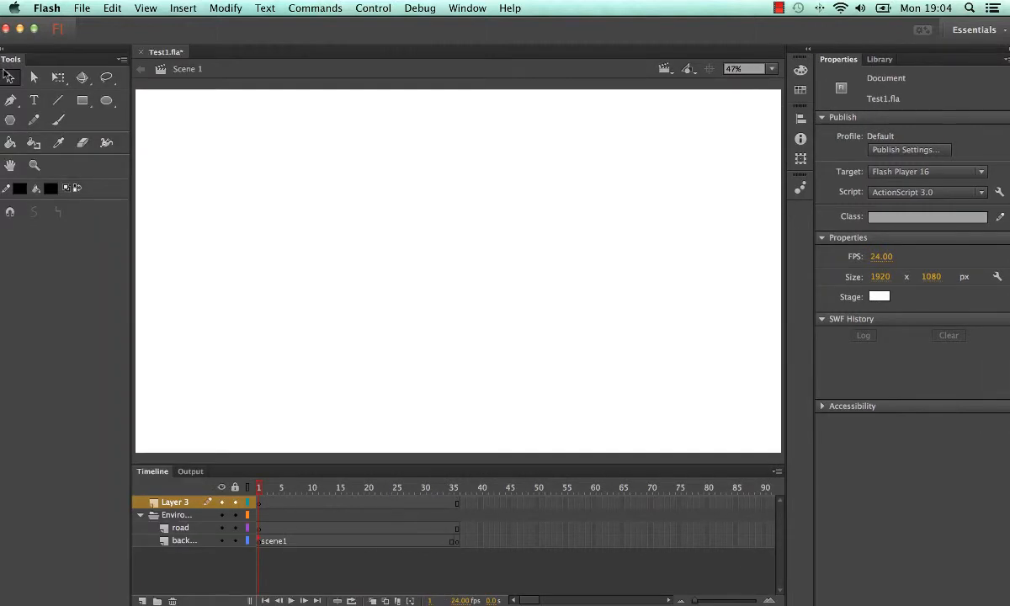
{"action": "left_click_drag", "start_coordinate": [126, 82], "coordinate": [32, 82]}
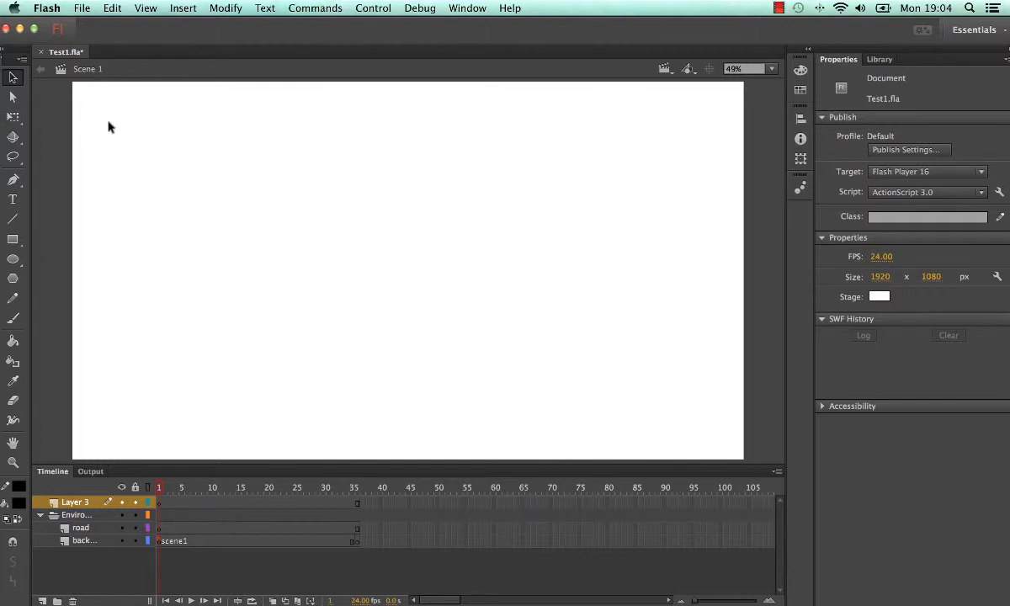
- Try the Animator workspace and shrink the panels around the document to enlarge the stage area
{"action": "left_click", "coordinate": [470, 8]}
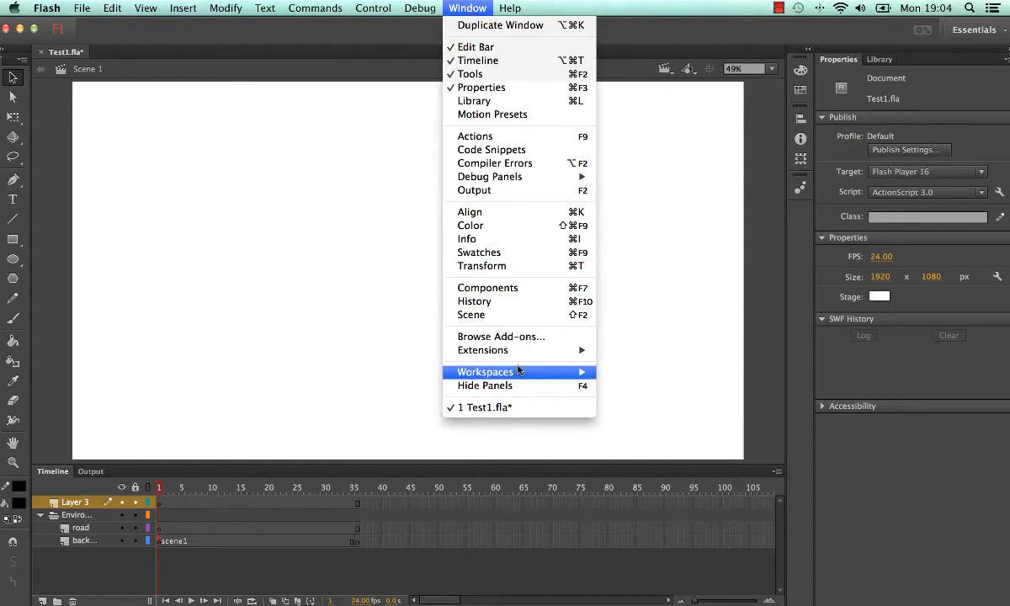
{"action": "mouse_move", "coordinate": [518, 374]}
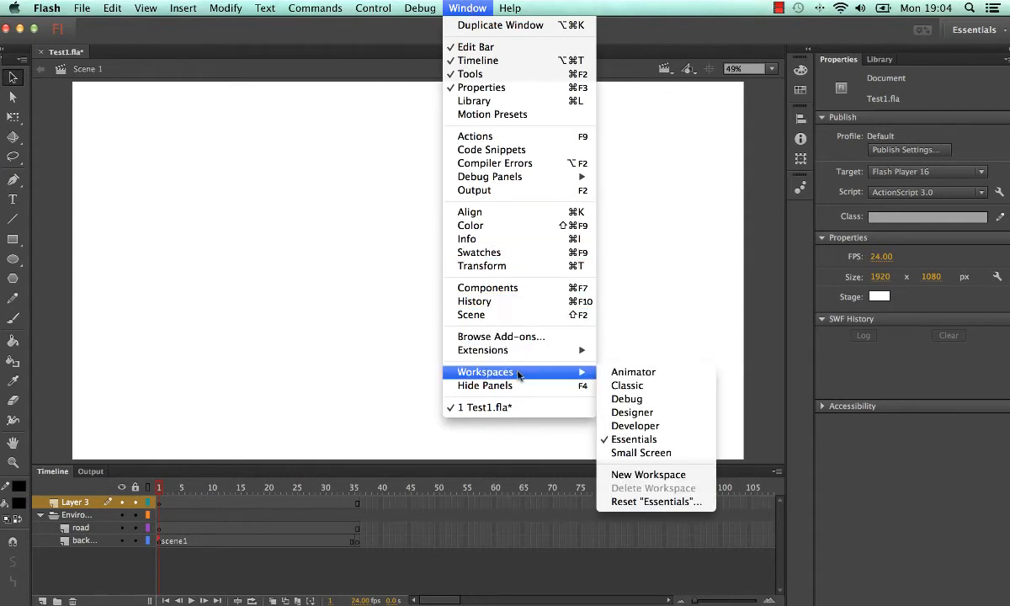
{"action": "left_click", "coordinate": [642, 373]}
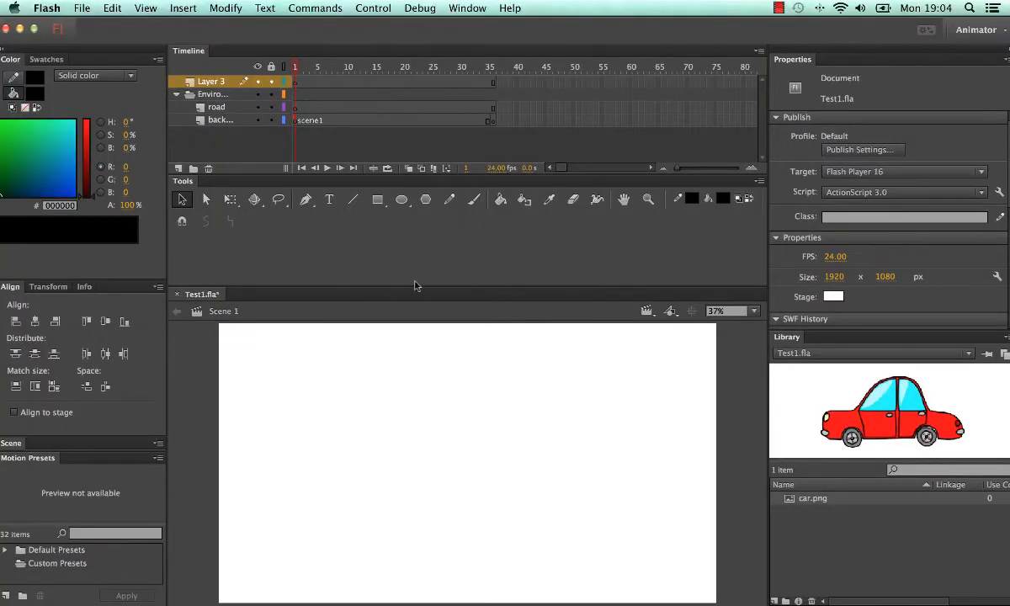
{"action": "left_click_drag", "start_coordinate": [422, 287], "coordinate": [422, 200]}
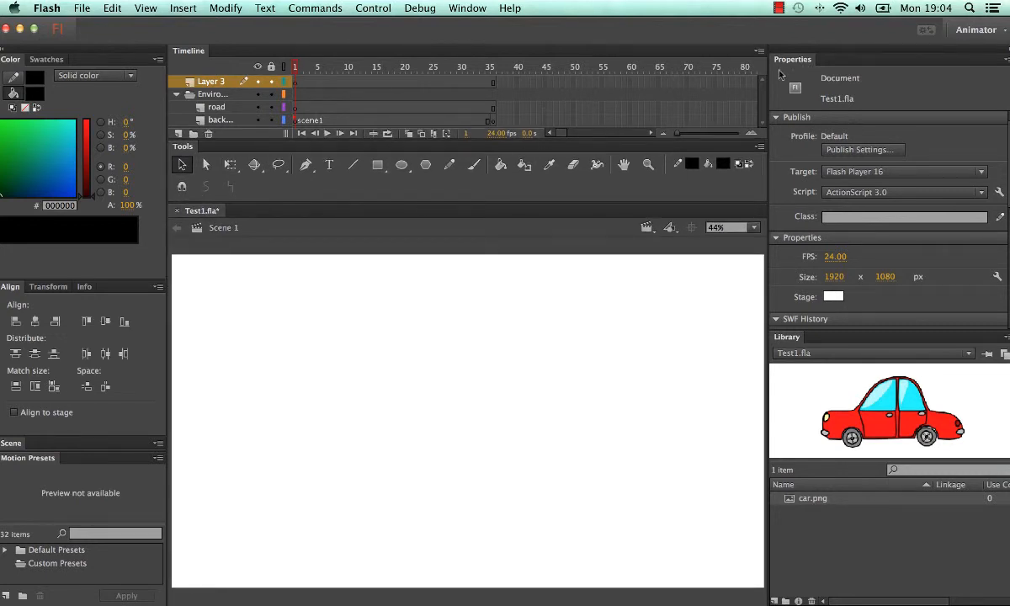
{"action": "left_click_drag", "start_coordinate": [768, 73], "coordinate": [813, 73]}
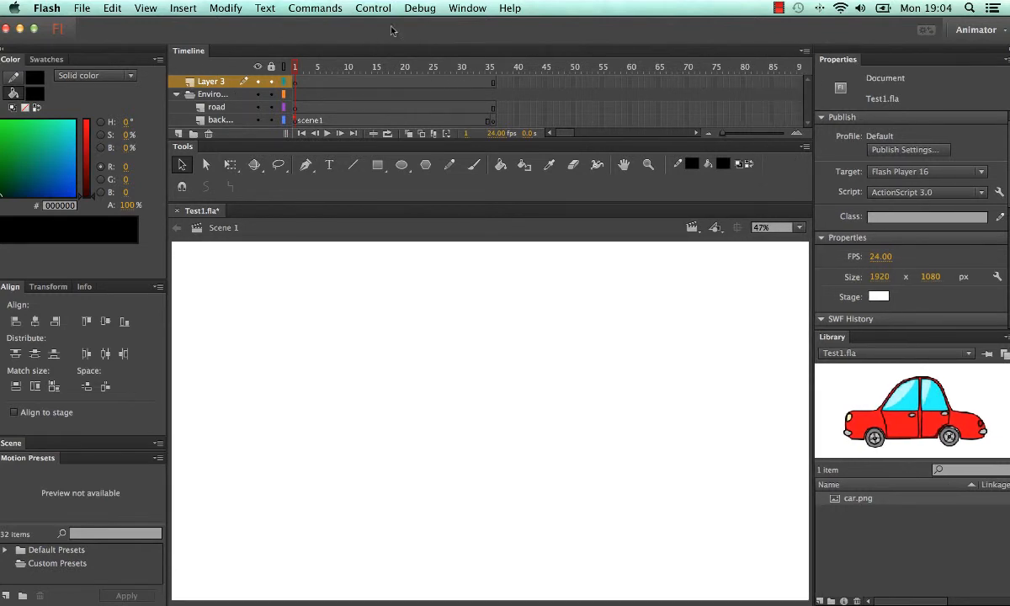
- Try the Classic workspace layout and switch back to the Essentials workspace
{"action": "left_click", "coordinate": [469, 9]}
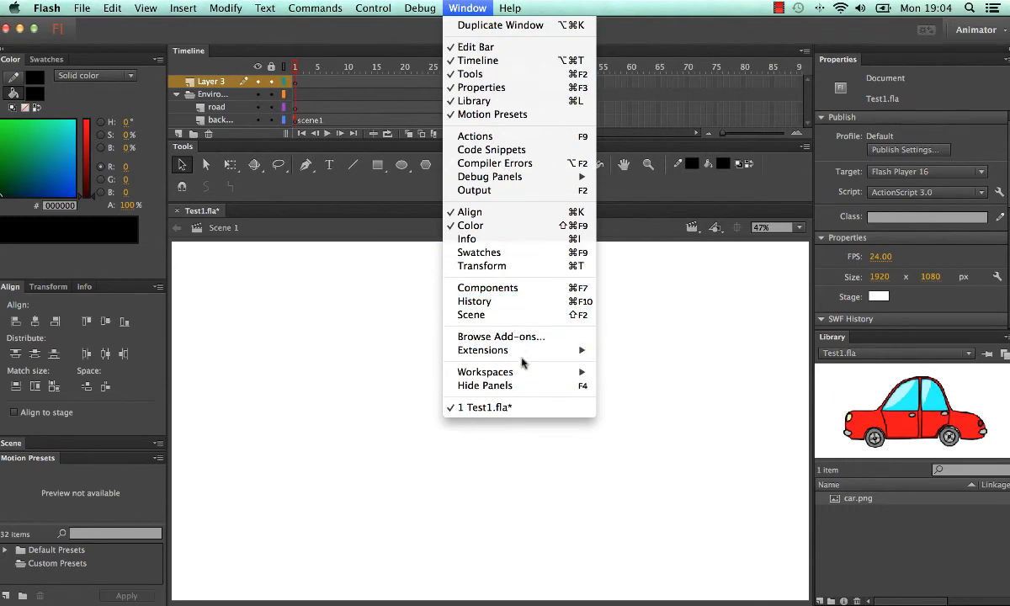
{"action": "left_click", "coordinate": [643, 384]}
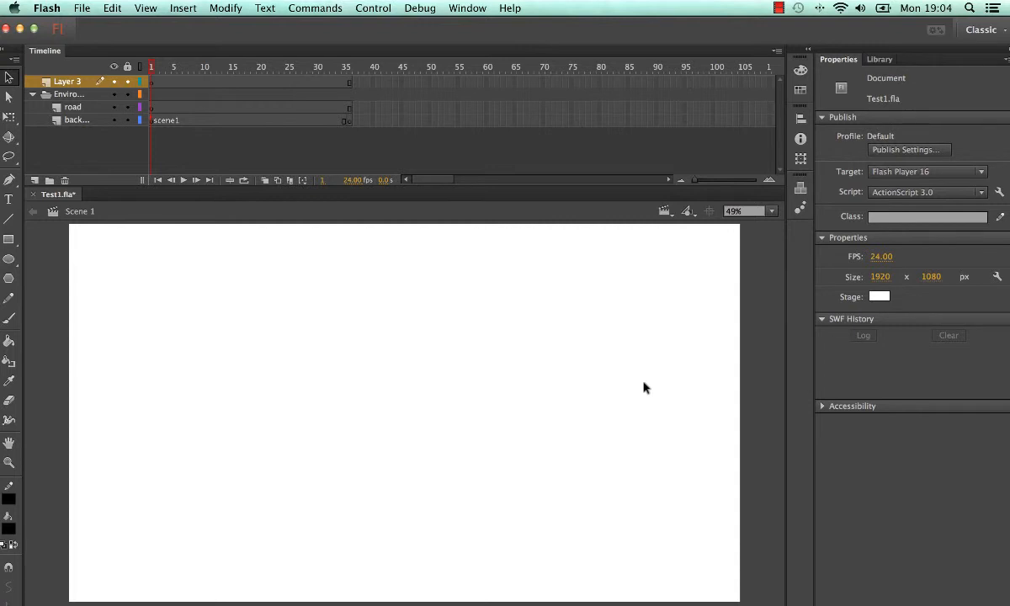
{"action": "left_click", "coordinate": [471, 10]}
{"action": "mouse_move", "coordinate": [496, 371]}
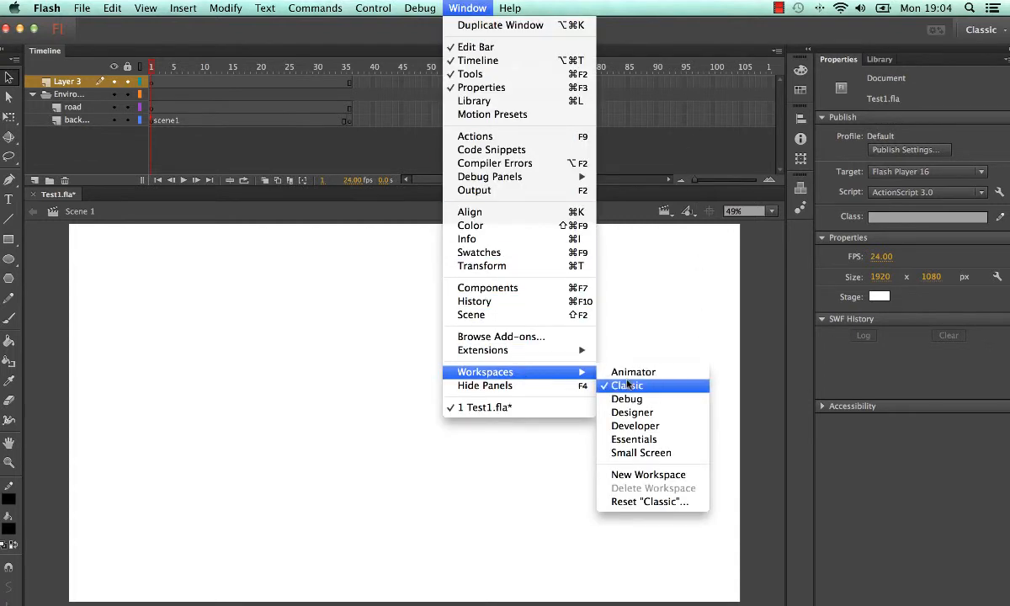
{"action": "left_click", "coordinate": [633, 439]}
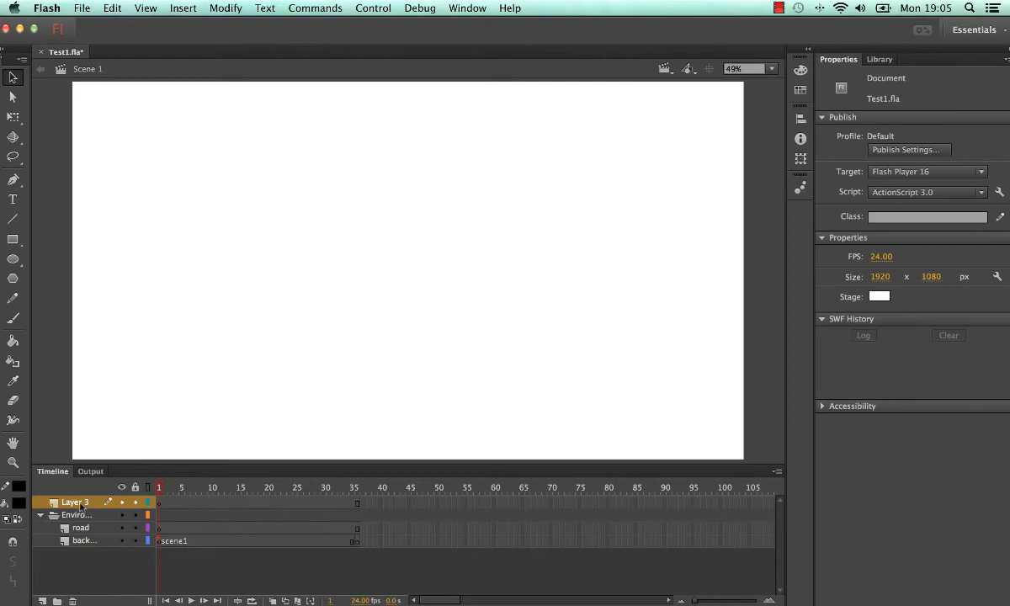
- Select Layer 3 in the timeline
{"action": "left_click", "coordinate": [80, 504]}
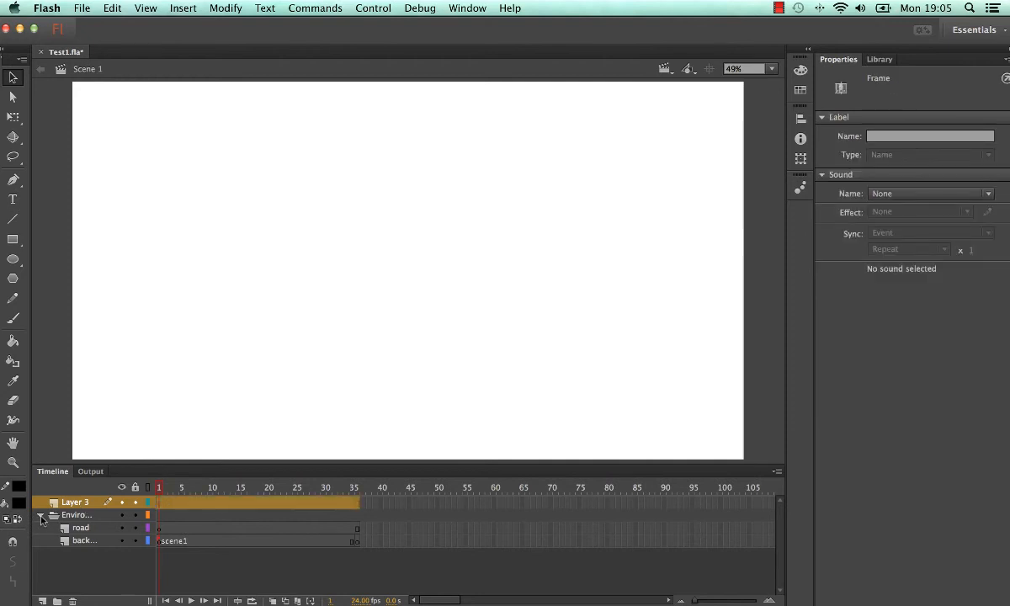